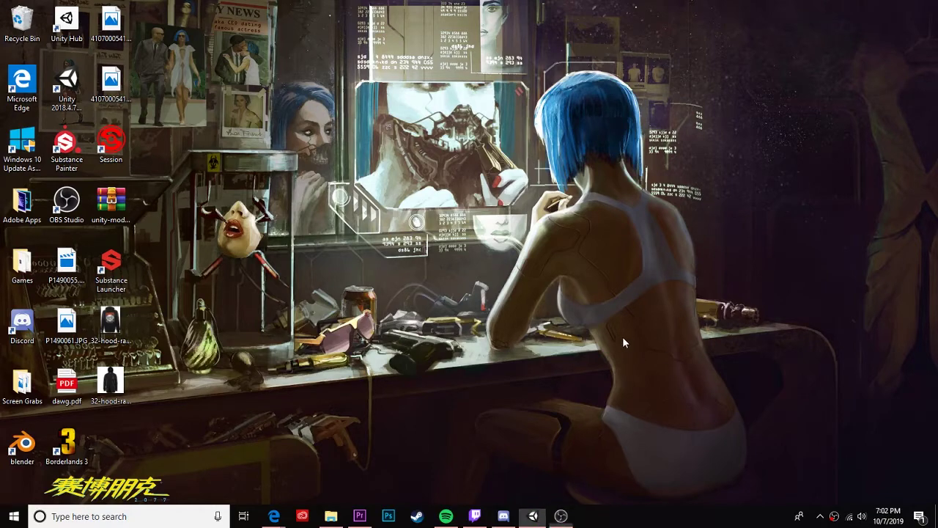
Step: Switch to Unity and inspect the three existing decal projectors and the contents of the Decals texture folder
left_click(536, 516)
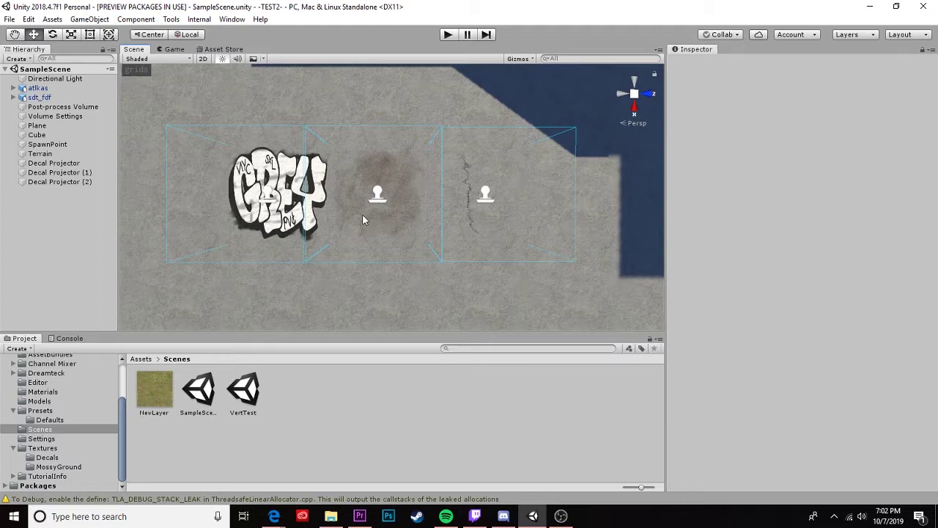
left_click(482, 198)
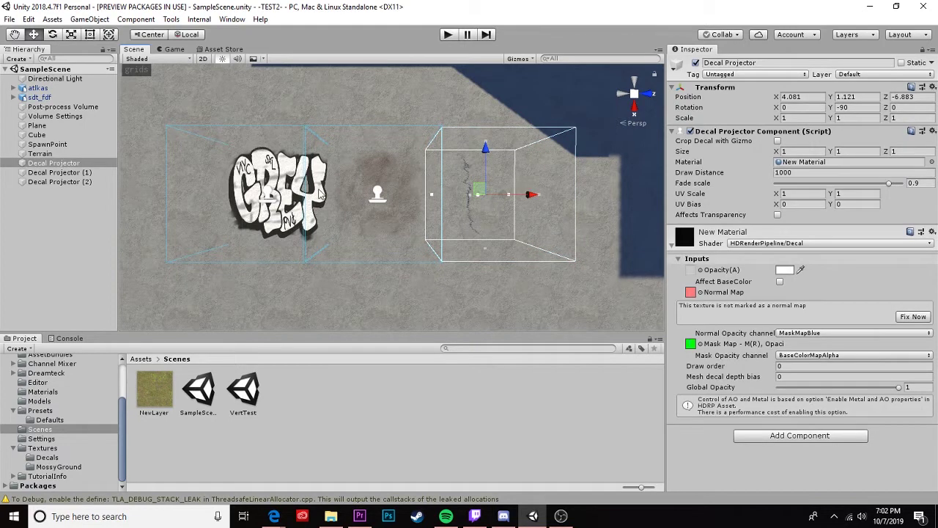
left_click(398, 194)
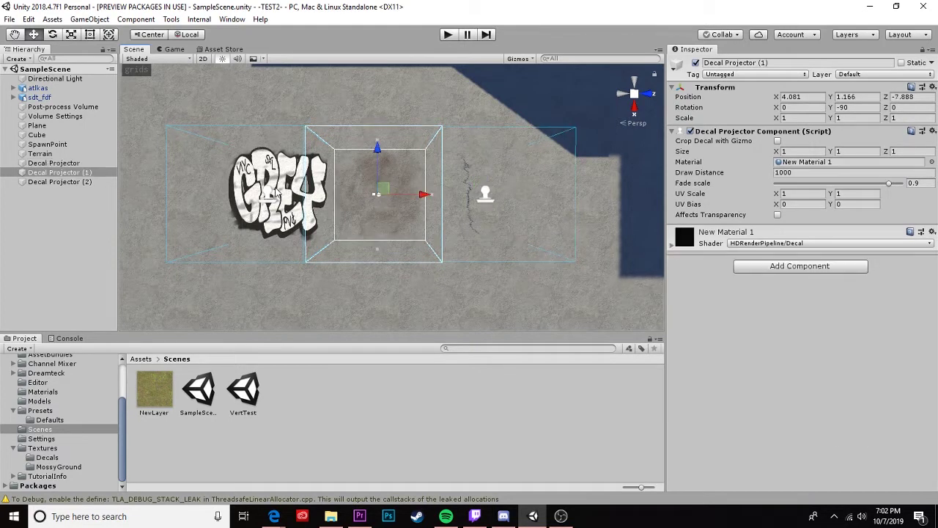
left_click(272, 195)
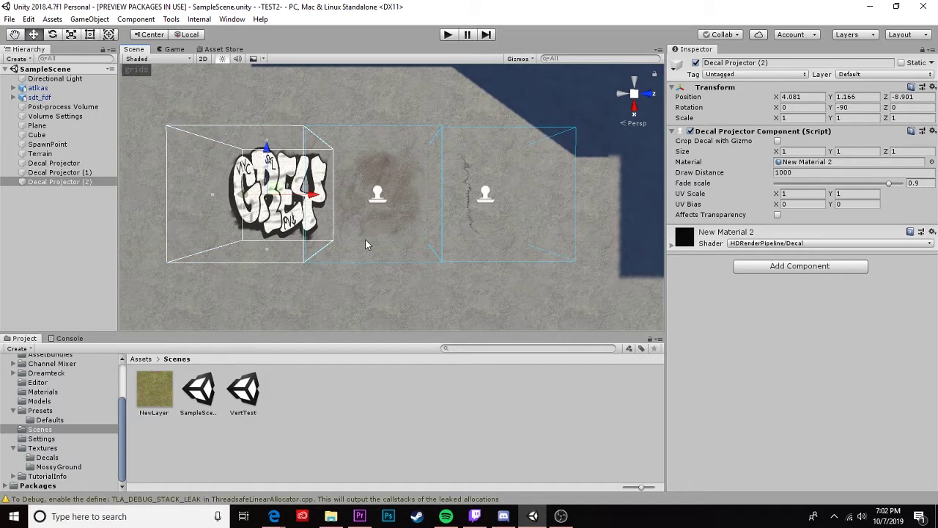
middle_click_drag(358, 237, 523, 217)
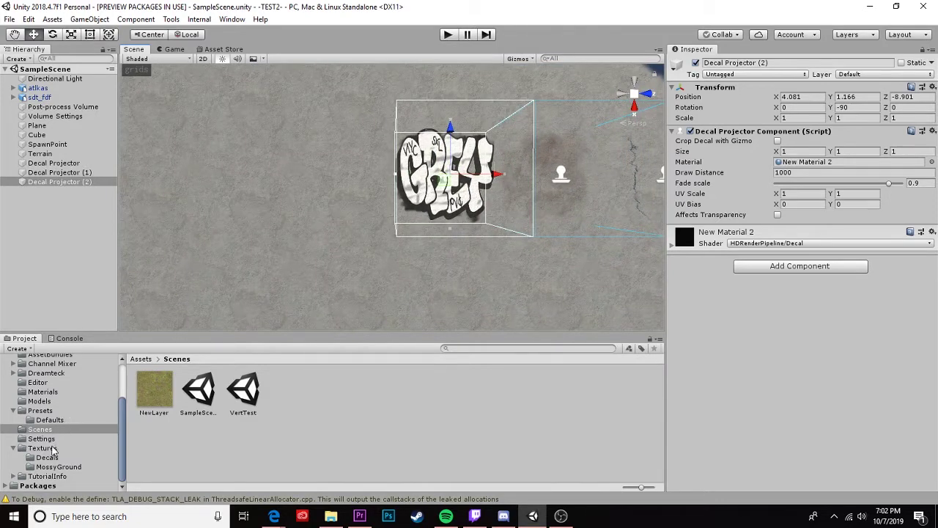
left_click(44, 447)
double_click(156, 392)
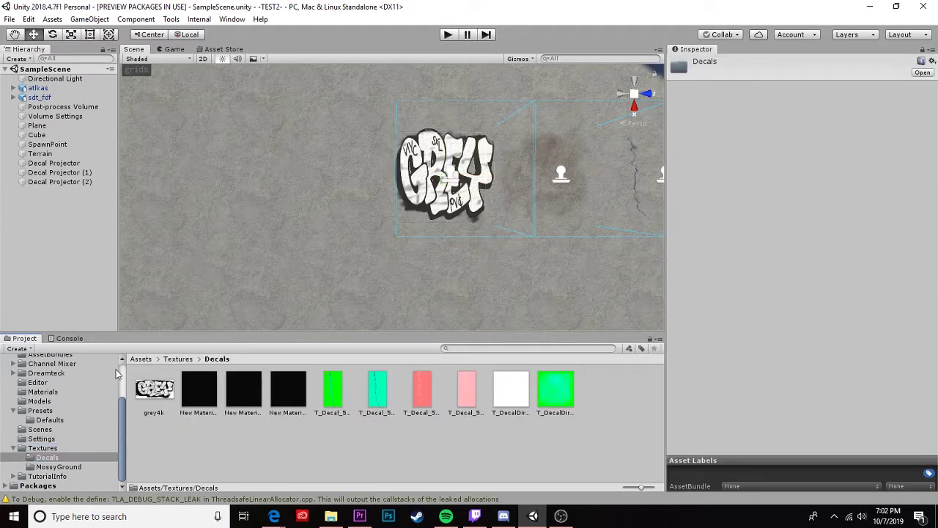
Step: Create a folder named Decals2 inside the Textures folder and open it
left_click(180, 359)
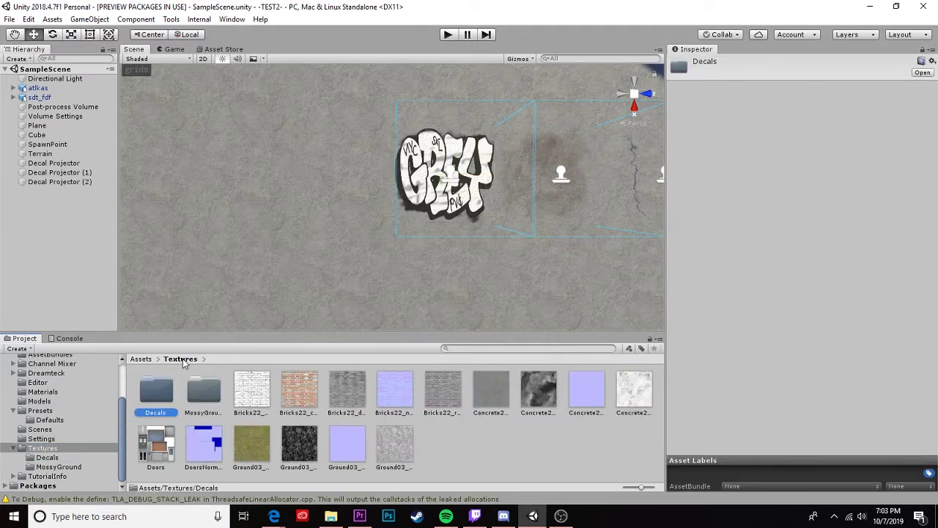
right_click(498, 437)
mouse_move(546, 155)
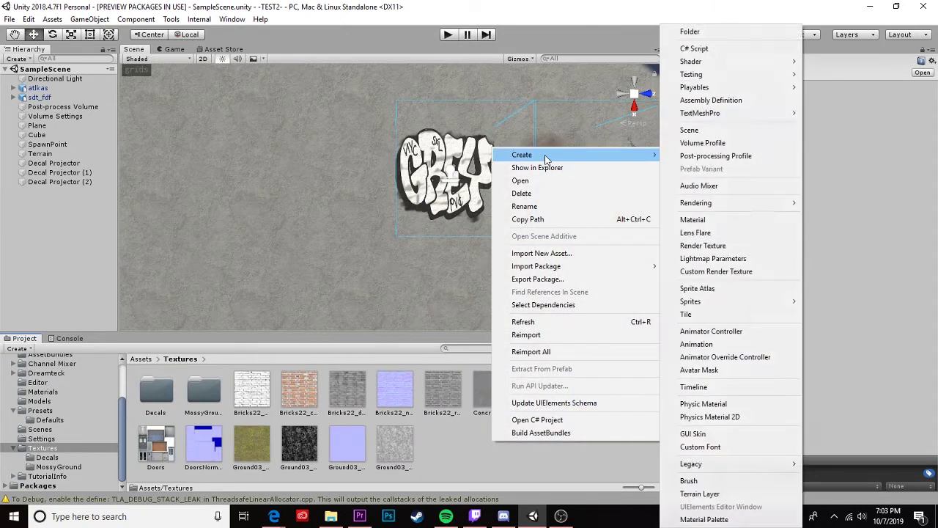
left_click(689, 31)
type("Decals")
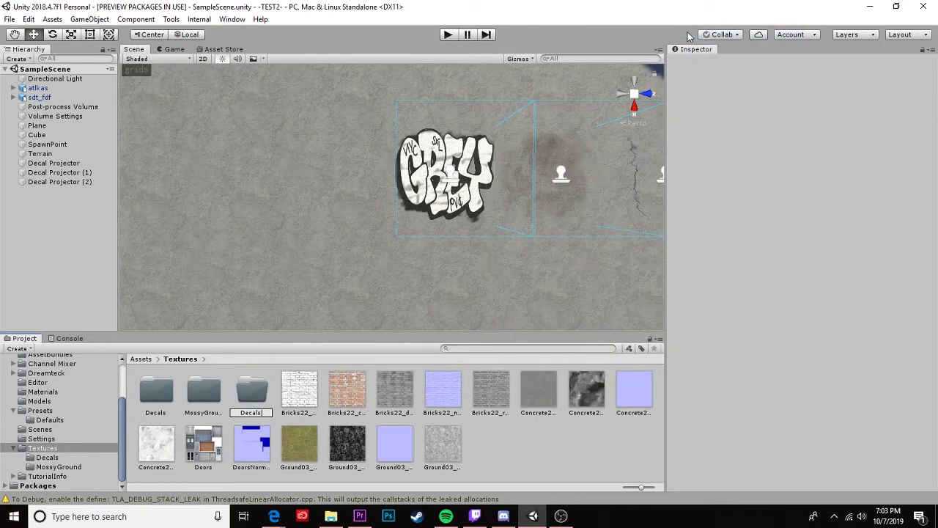
type("2")
key("Return")
double_click(203, 389)
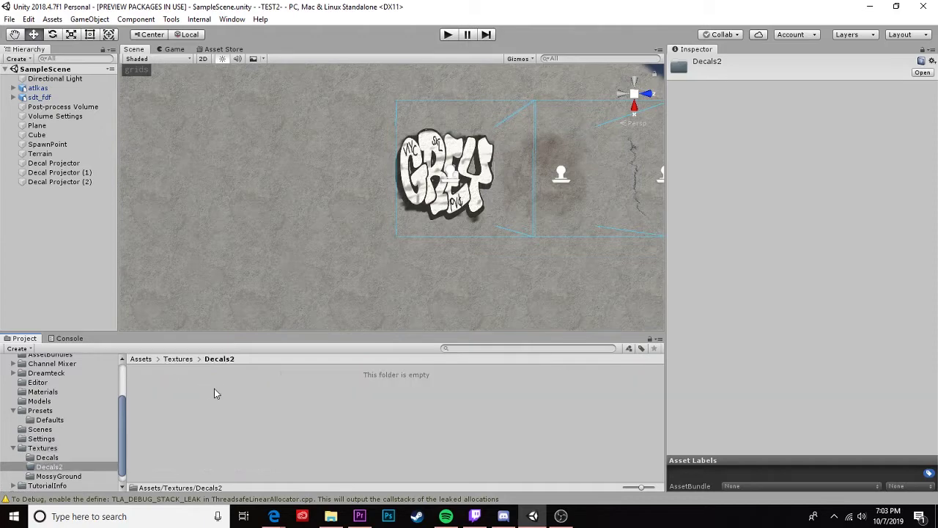
Step: Switch to File Explorer and open the Texture2D folder inside SkaterXL_Props_Foliage_Meshes_Textures
left_click(331, 520)
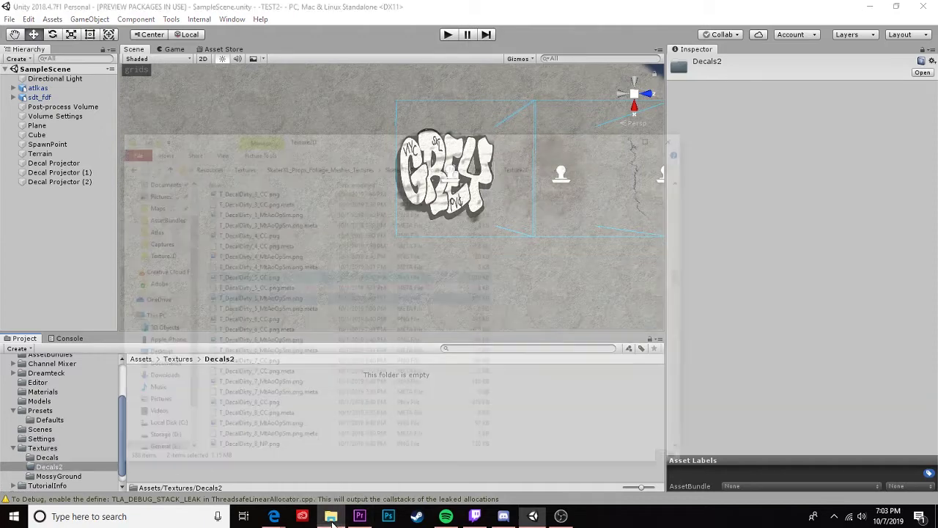
left_click_drag(332, 63, 552, 32)
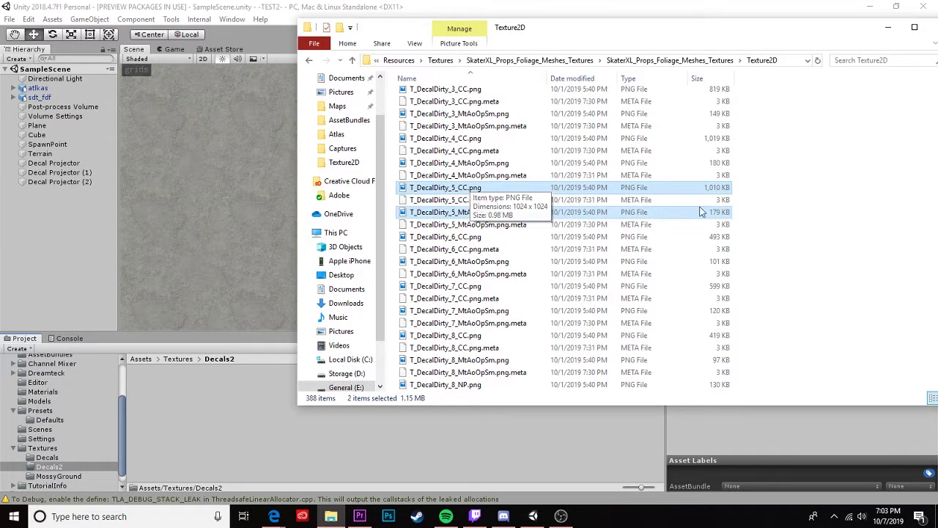
left_click(785, 213)
left_click(529, 60)
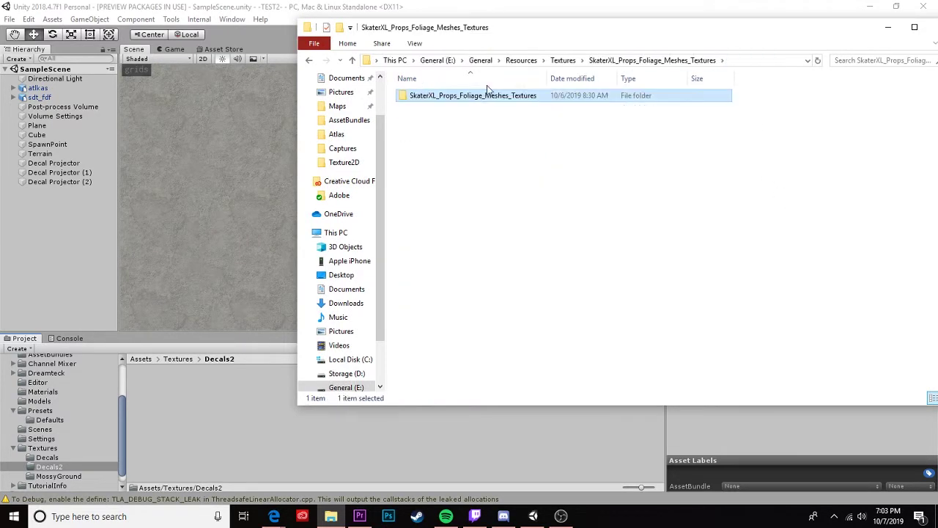
double_click(442, 99)
double_click(433, 107)
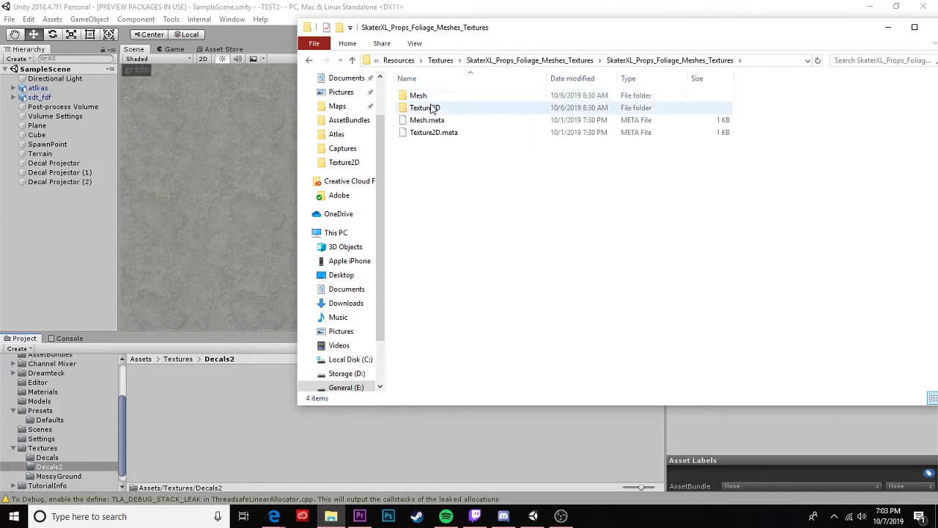
Step: Import T_DecalDirty_5_CC.png and T_DecalDirty_5_MtAoOpSm.png from the Texture2D folder into Unity's Decals2 folder
scroll(539, 190, "down", 5)
scroll(538, 191, "down", 20)
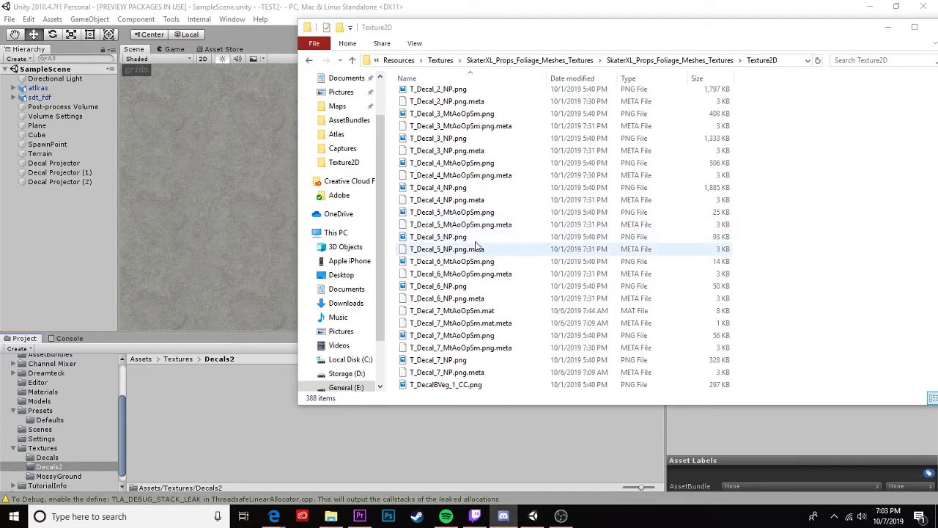
scroll(522, 240, "up", 7)
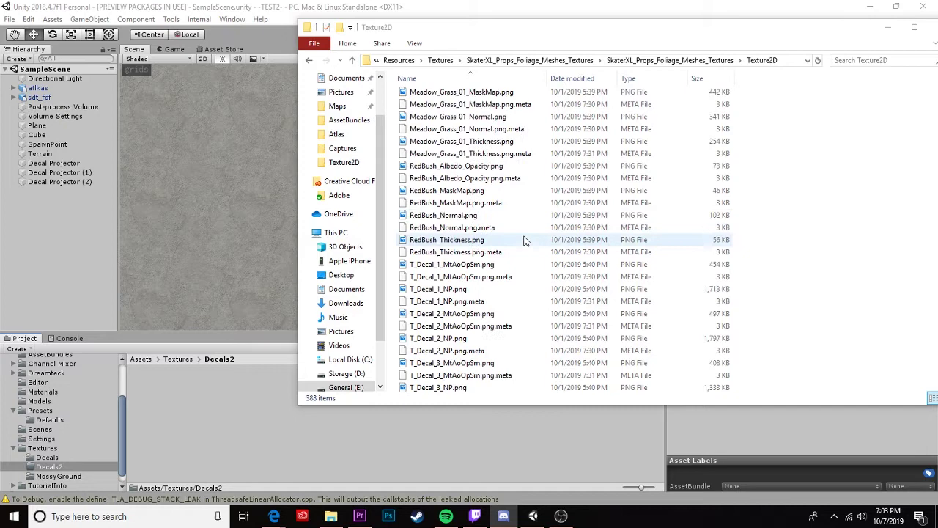
scroll(524, 241, "down", 14)
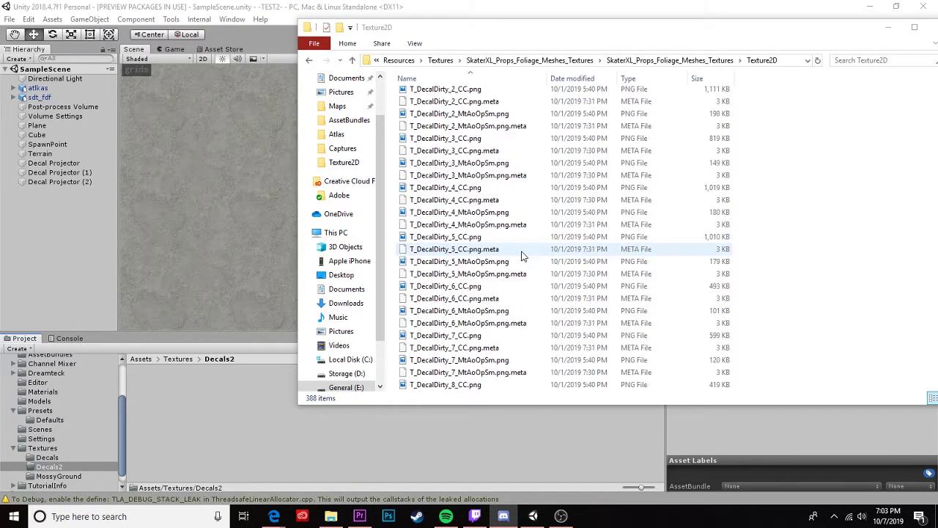
left_click(447, 236)
left_click(455, 261, "ctrl")
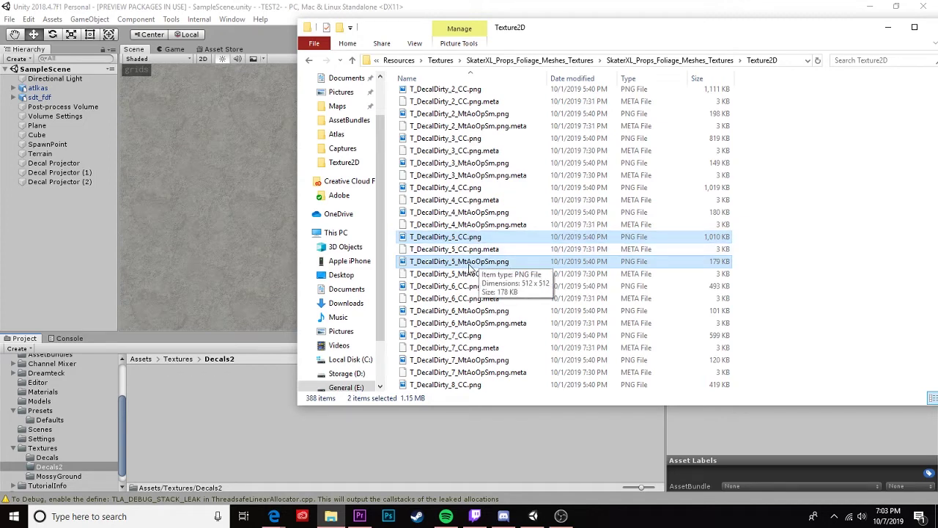
left_click_drag(469, 268, 237, 423)
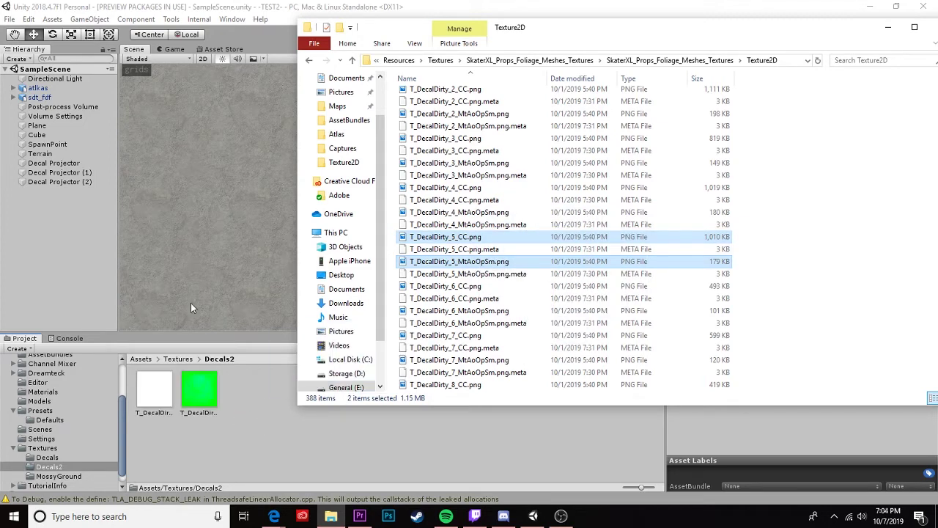
Step: Create a new material in the Decals2 folder and set its shader to HDRenderPipeline/Decal
right_click(272, 385)
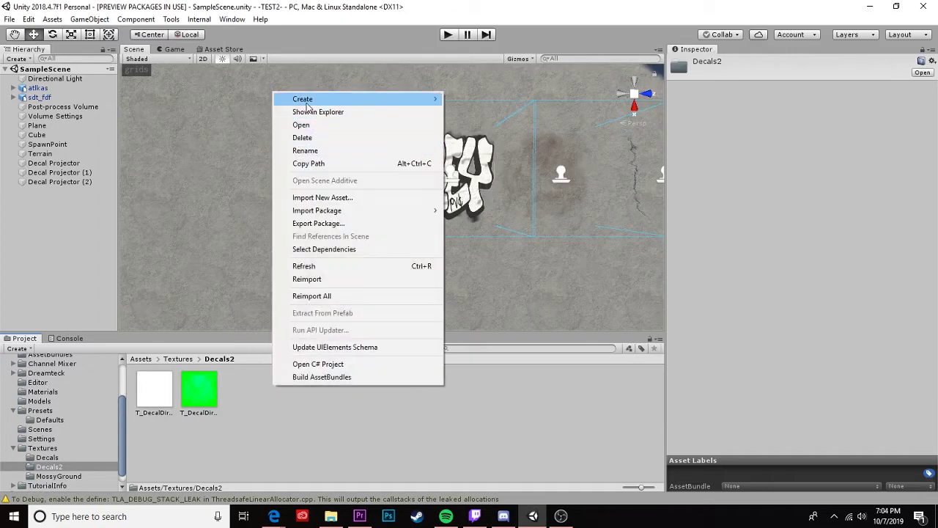
mouse_move(307, 103)
left_click(472, 219)
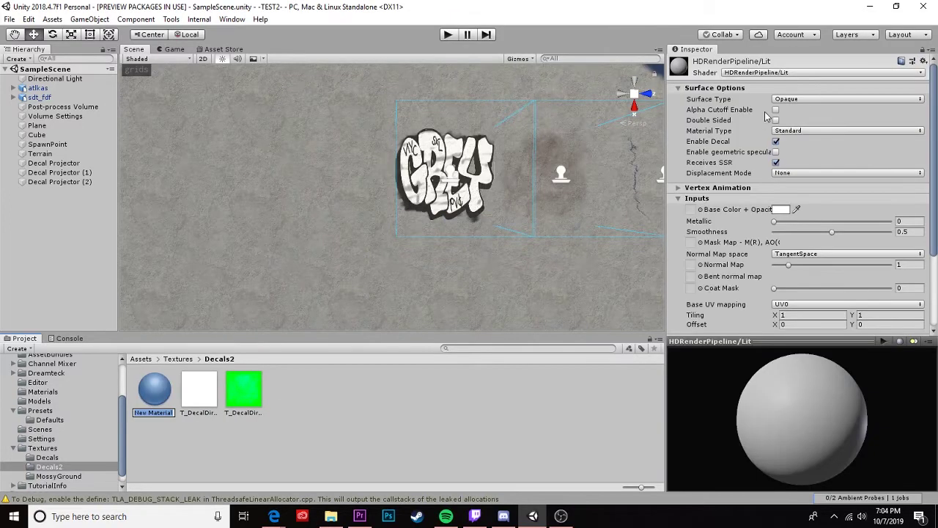
left_click(753, 66)
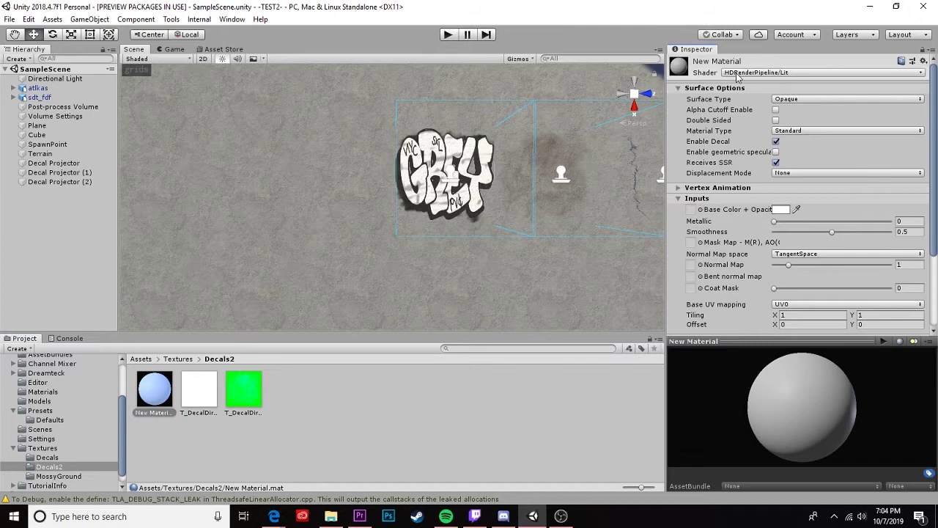
left_click(745, 73)
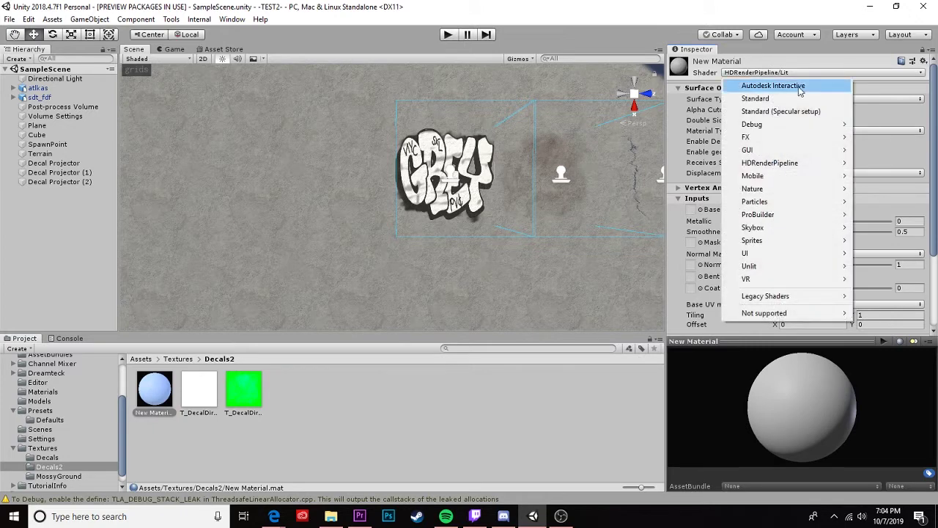
mouse_move(776, 169)
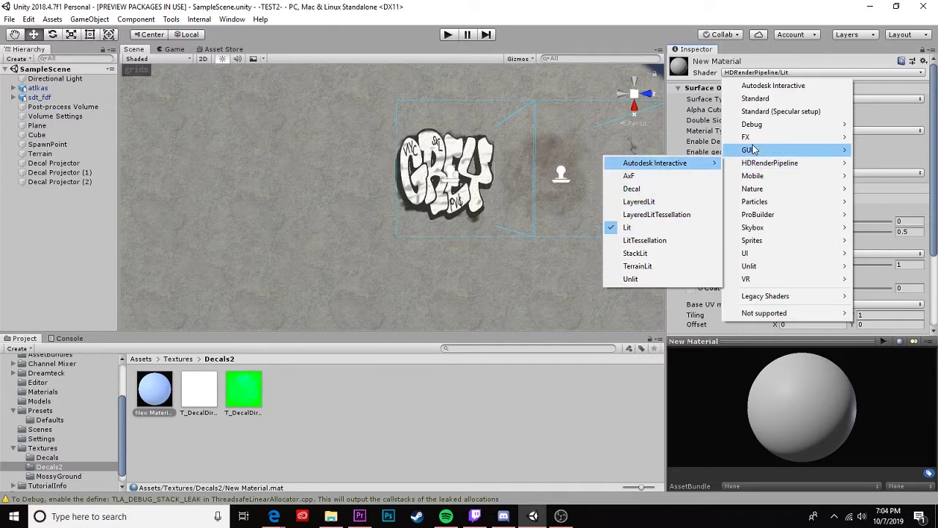
mouse_move(740, 164)
left_click(630, 189)
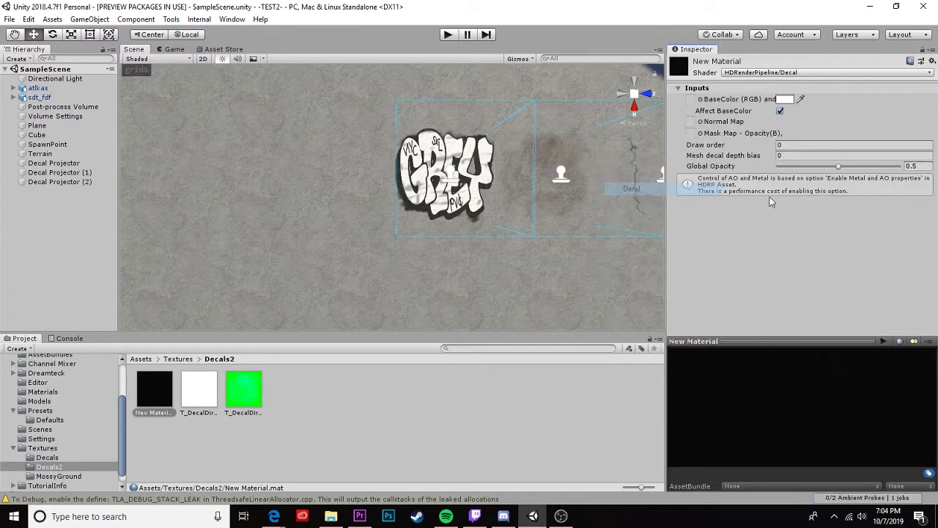
Step: Assign T_DecalDirty_5_CC as the new material's base color map and T_DecalDirty_5_MtAoOpSm as its mask map
left_click(198, 392)
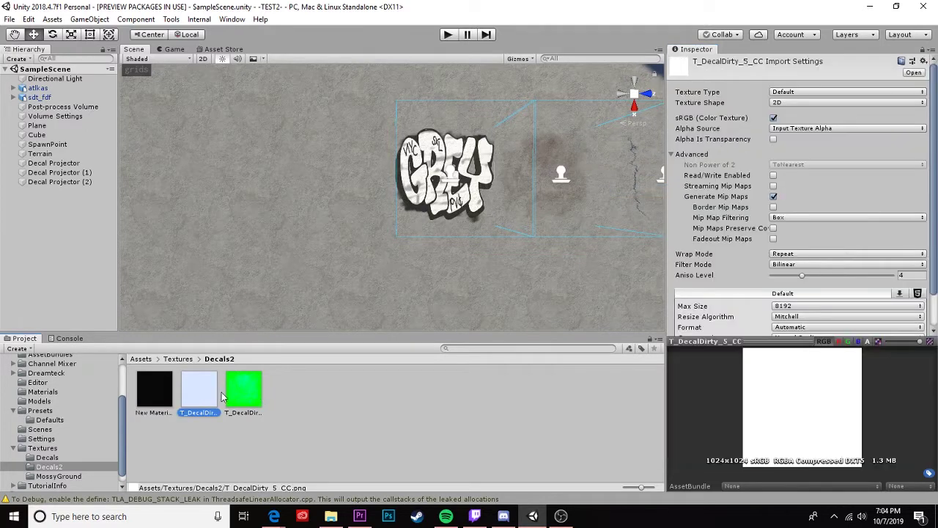
key("Left")
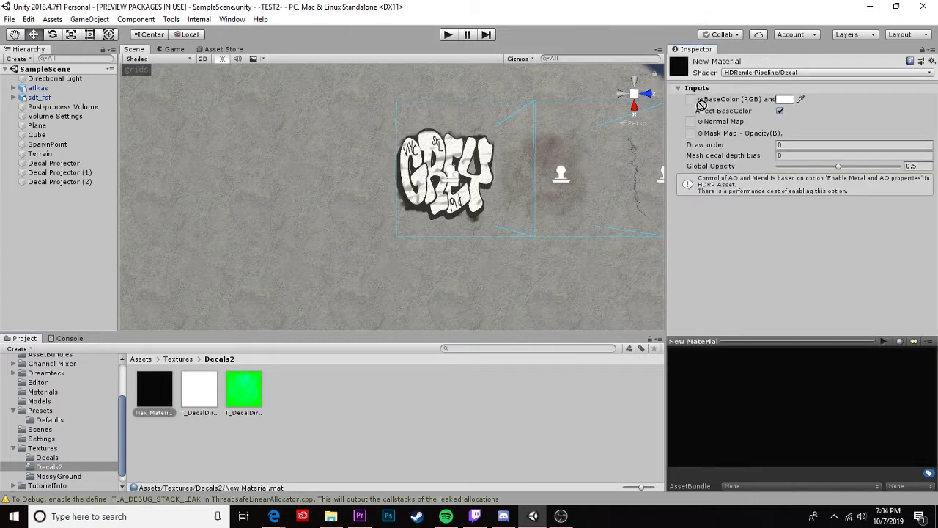
left_click_drag(701, 105, 690, 106)
left_click_drag(244, 392, 691, 136)
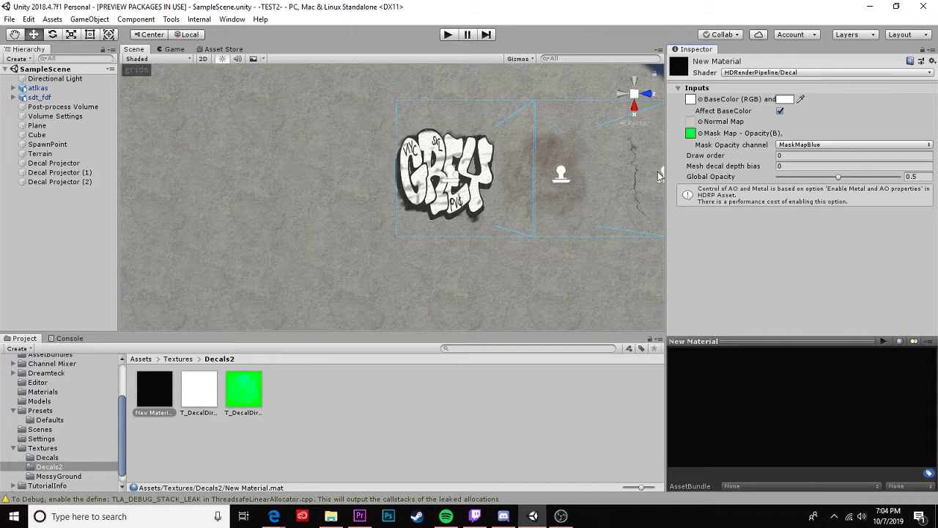
right_click(330, 397)
left_click(196, 407)
left_click(168, 403)
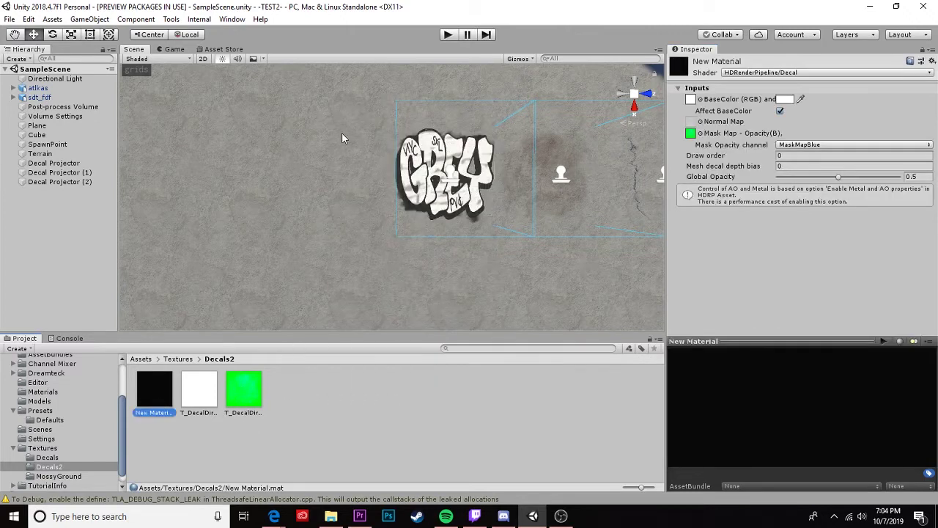
Step: Add a Decal Projector to the scene and move it near the wall, at about X -0.97, Y 1.32
right_click(50, 225)
mouse_move(118, 407)
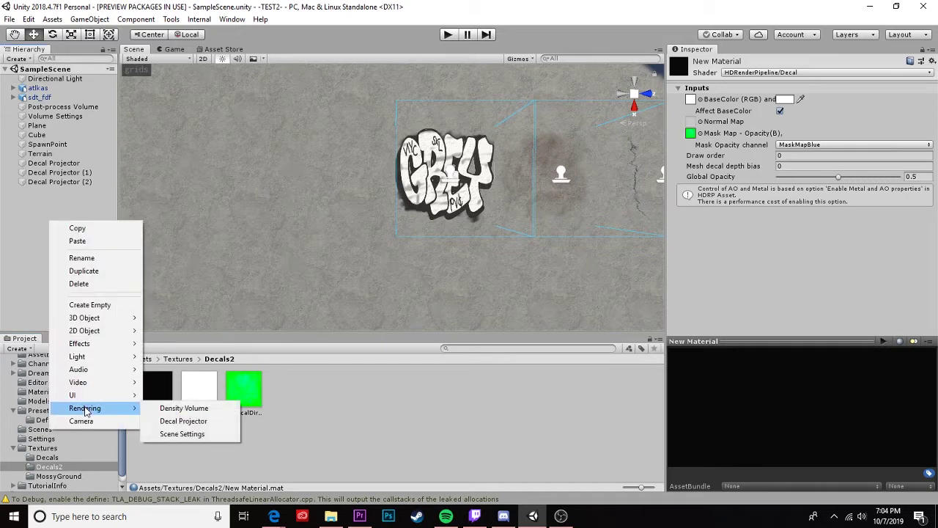
left_click(192, 422)
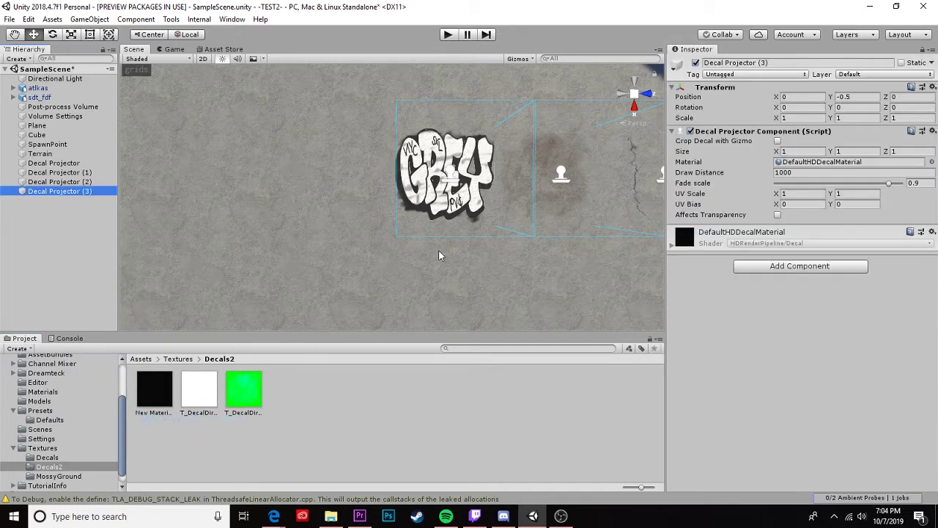
scroll(418, 241, "down", 9)
left_click_drag(368, 245, 452, 85, "alt")
key("f")
left_click_drag(452, 85, 365, 232, "alt")
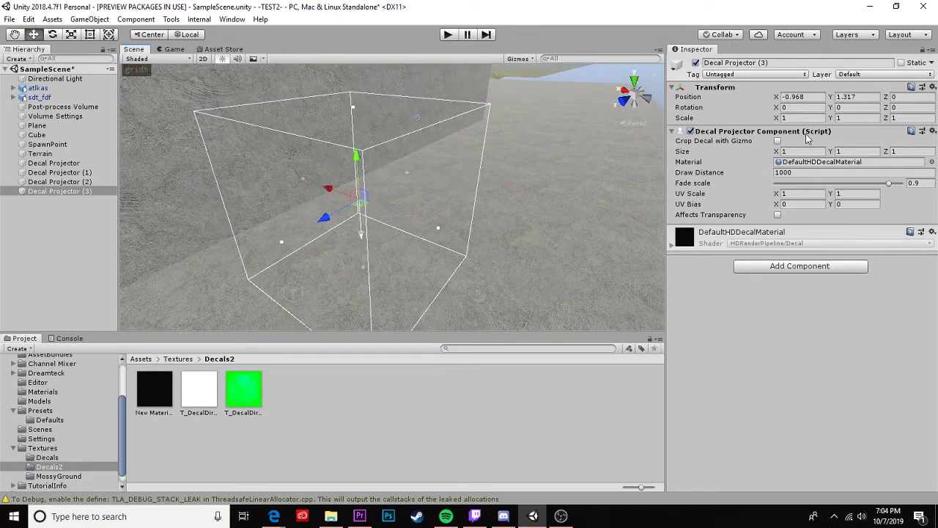
Step: Try an X rotation of 90 on the new decal projector, and set it to 180 instead
left_click(792, 107)
type("90")
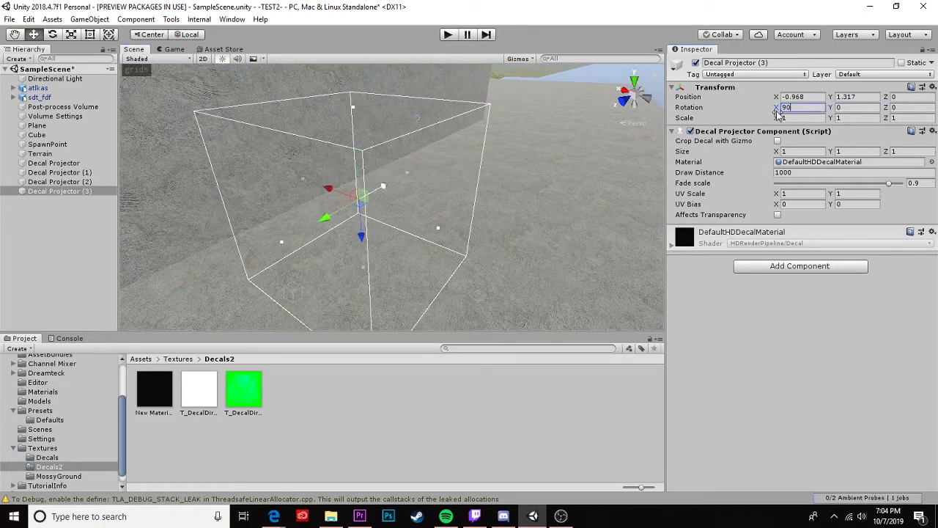
left_click_drag(535, 195, 333, 215, "alt")
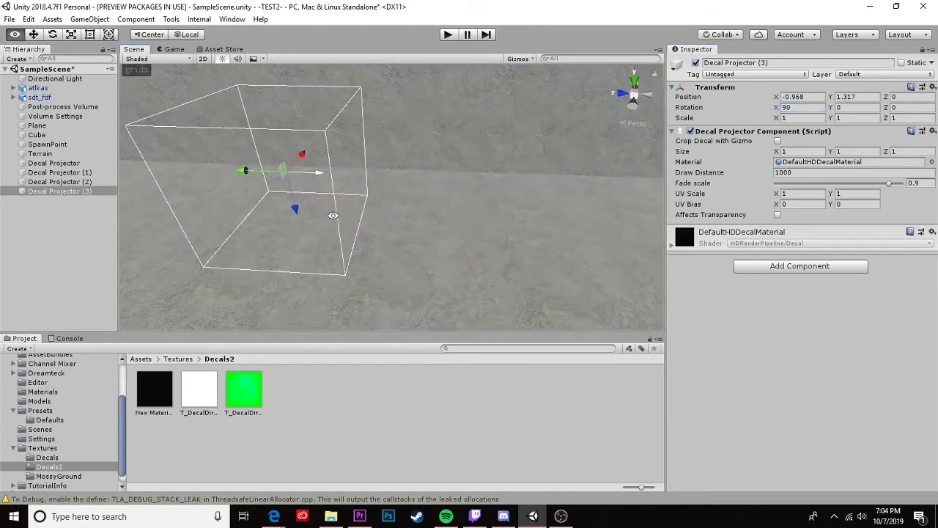
left_click(795, 107)
type("180")
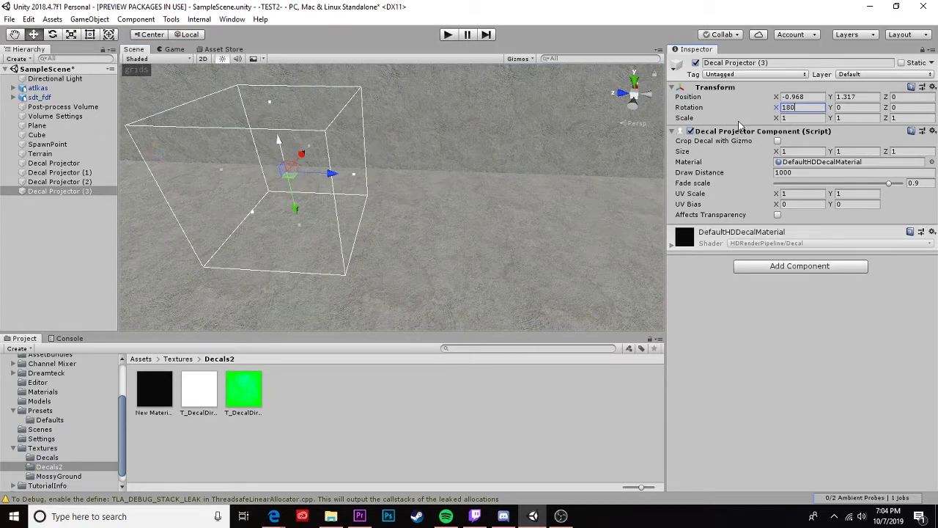
Step: Set the new decal projector's X rotation to 0 and its Z rotation to 90
double_click(800, 109)
type("0")
left_click(903, 110)
type("90")
key("Return")
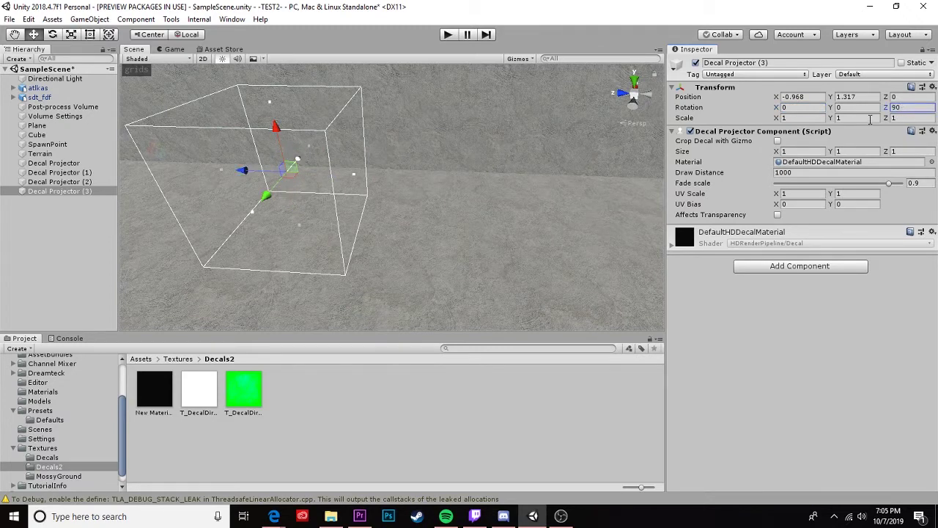
Step: Move the projector toward the wall to about X -0.19, Y 1.43, and shrink its Y size to about 0.82
left_click_drag(405, 203, 464, 151, "alt")
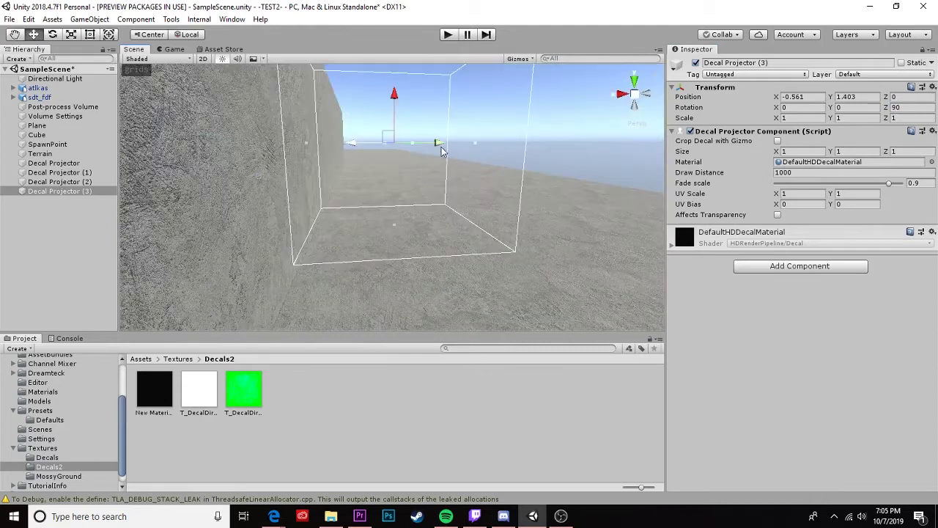
left_click_drag(441, 146, 336, 156)
left_click_drag(432, 149, 303, 153)
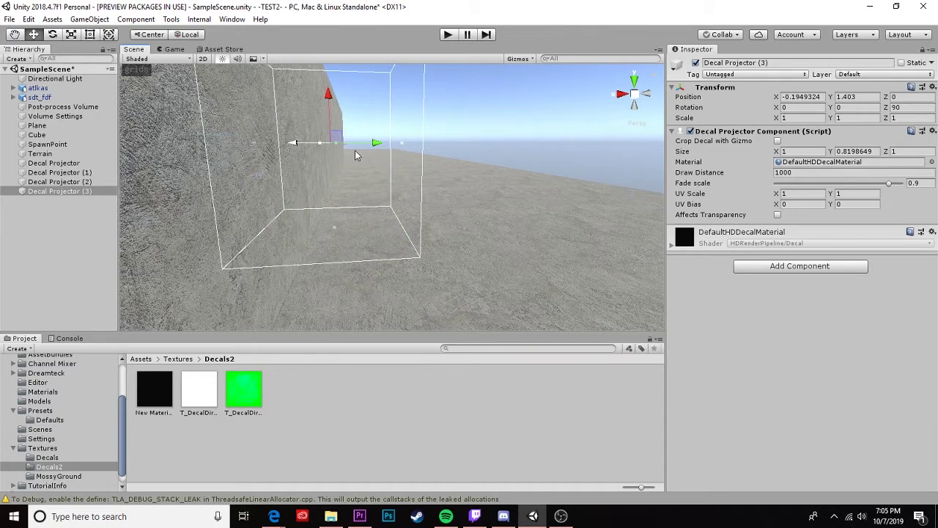
left_click_drag(357, 229, 366, 198, "alt")
left_click_drag(331, 88, 332, 82)
left_click_drag(454, 153, 436, 177, "alt")
right_click_drag(436, 177, 410, 187)
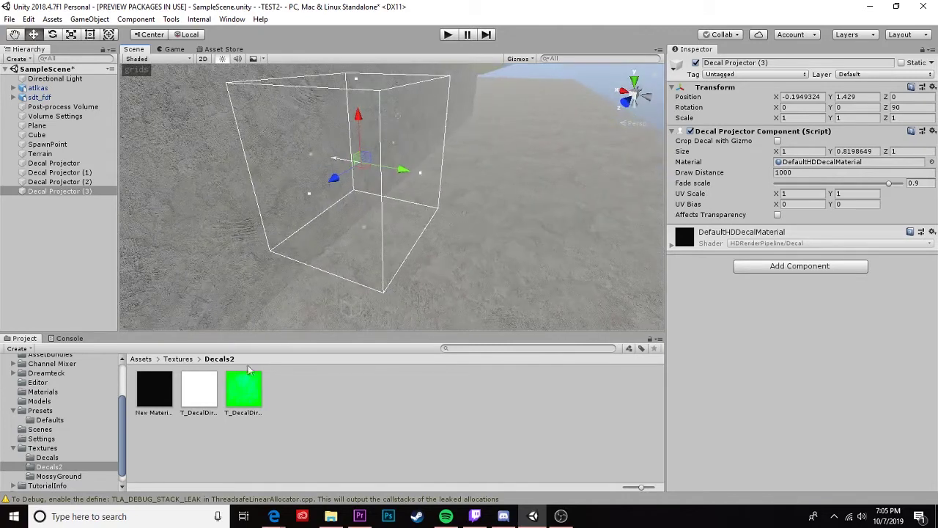
Step: Assign New Material from the Decals2 folder to the decal projector facing the wall
left_click_drag(163, 385, 834, 167)
left_click_drag(437, 192, 271, 177, "alt")
middle_click_drag(394, 146, 477, 167)
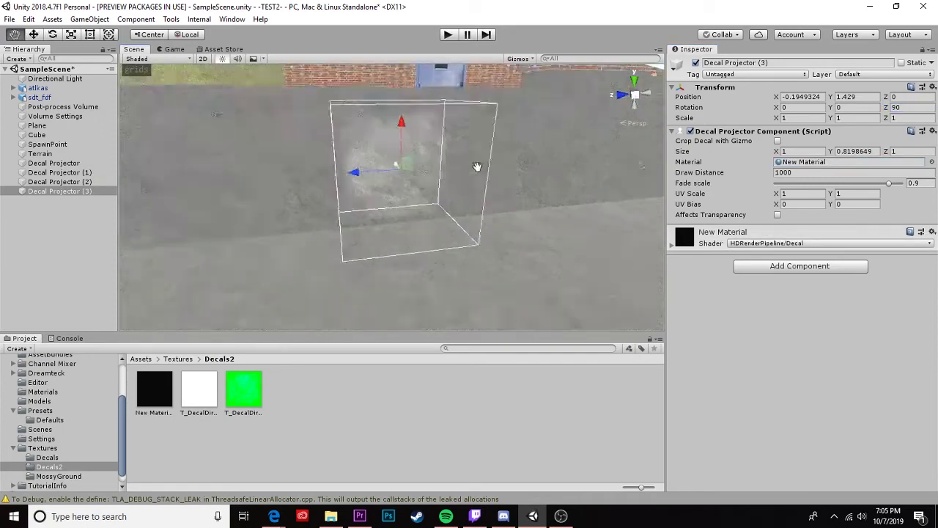
scroll(442, 192, "up", 3)
left_click_drag(491, 207, 413, 191, "alt")
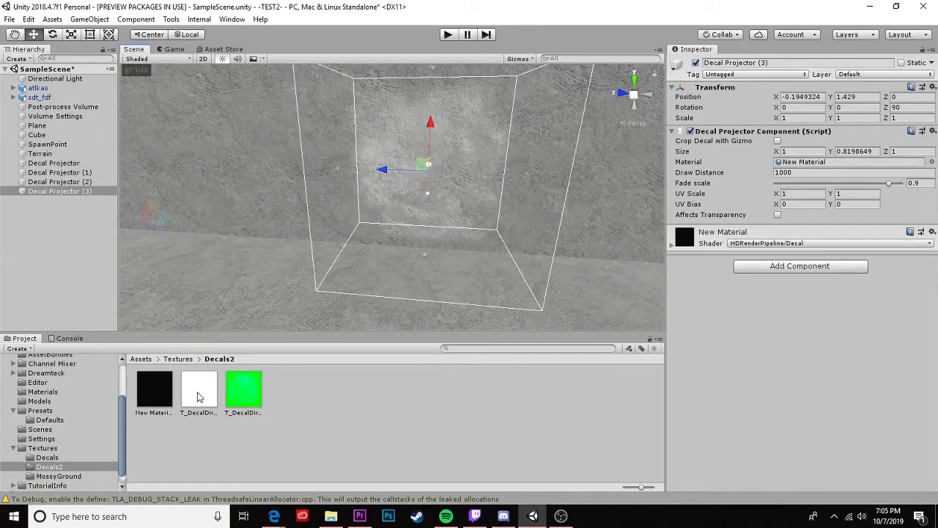
Step: Tint the dirt material's base color dark reddish brown, about 5A403C, and set its global opacity to 1
left_click(161, 397)
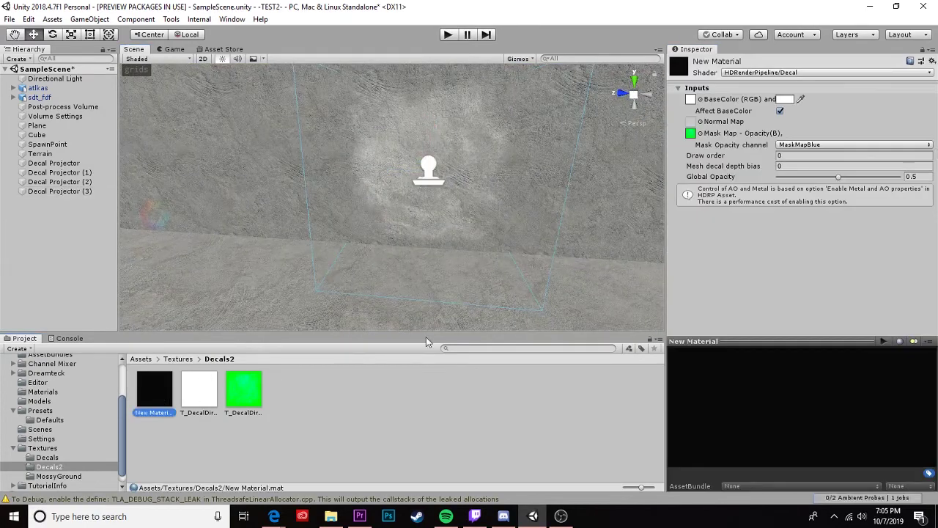
left_click(786, 99)
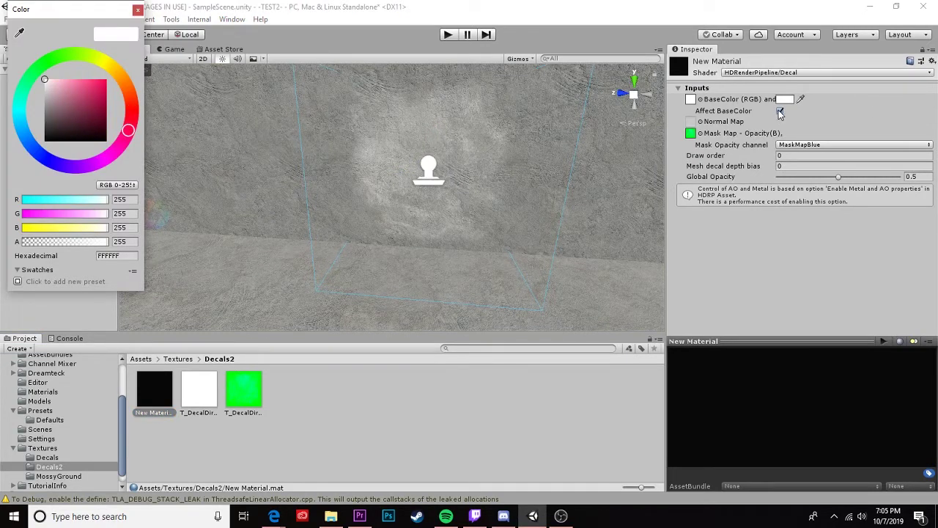
left_click_drag(133, 126, 131, 120)
mouse_move(88, 99)
left_mouse_down()
mouse_move(123, 100)
mouse_move(69, 106)
mouse_move(65, 119)
left_mouse_up()
left_click(132, 102)
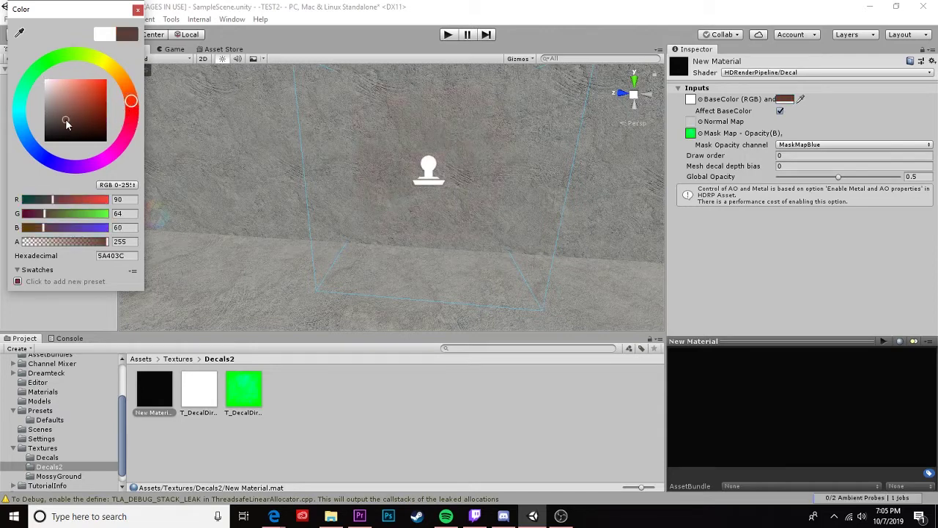
left_click(137, 10)
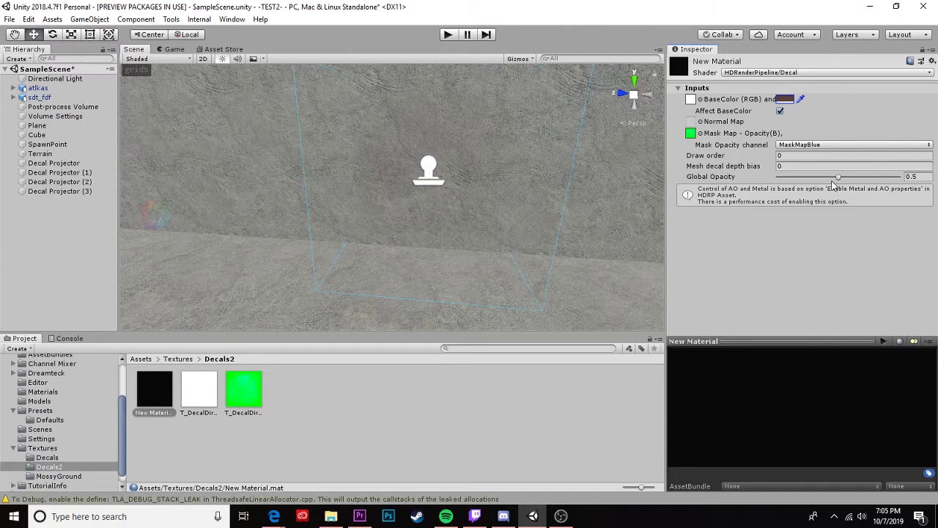
left_click_drag(837, 180, 935, 188)
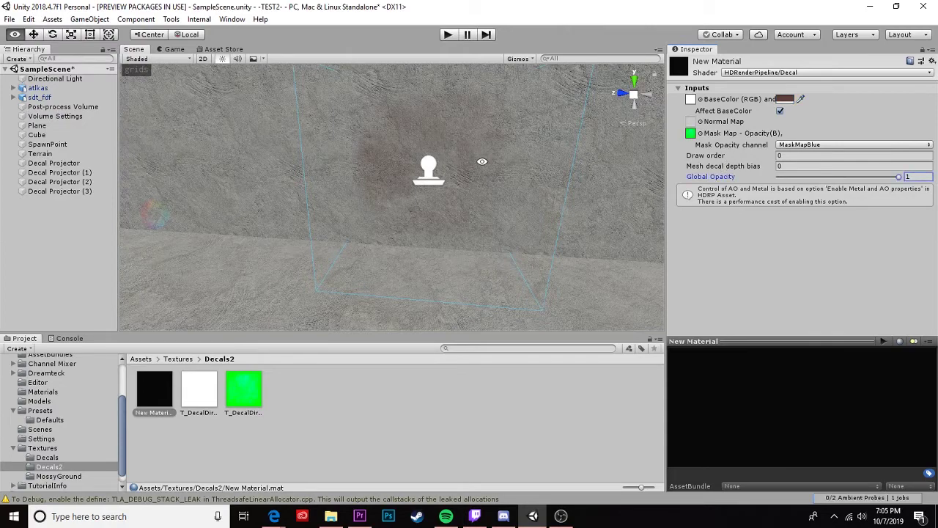
left_click_drag(482, 161, 409, 181, "alt")
Step: Duplicate the dirt decal projector on the wall
left_click(408, 180)
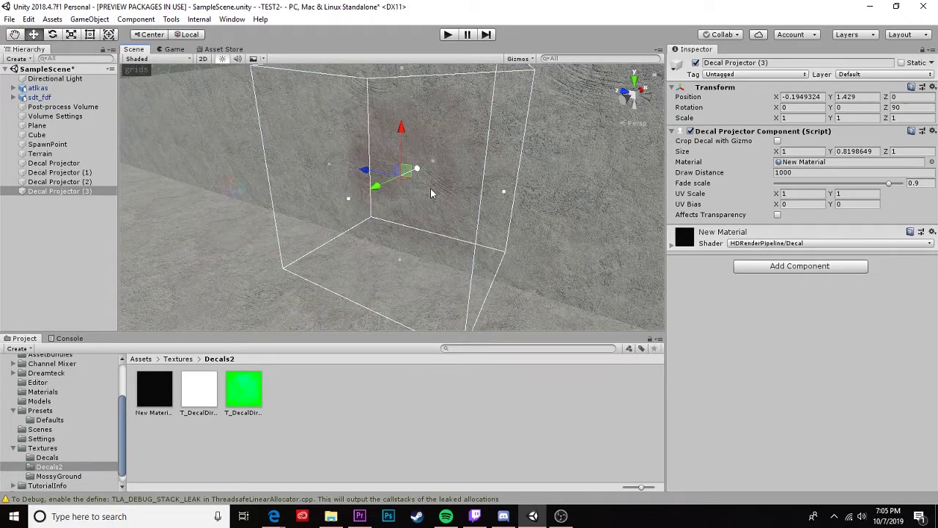
key("ctrl+d")
left_click_drag(313, 154, 373, 256, "alt")
left_click(577, 126)
Step: Import T_Decal_1_NP.png and T_Decal_2_MtAoOpSm.png from File Explorer's Texture2D folder into the Decals2 folder
left_click(330, 515)
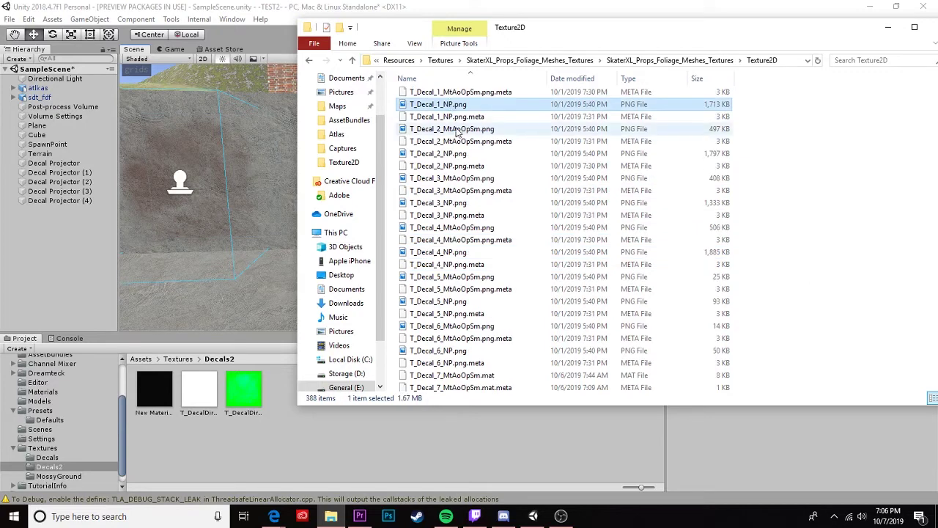
left_click(456, 131, "ctrl")
left_click_drag(431, 109, 540, 197)
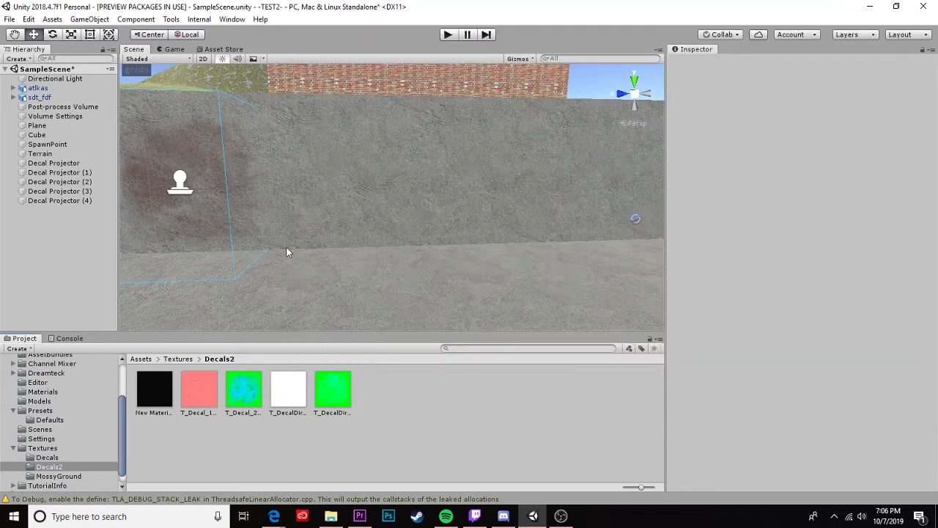
left_click_drag(287, 252, 376, 178, "alt")
Step: Create a second material in the Decals2 folder and set its shader to HDRenderPipeline/Decal
right_click(442, 395)
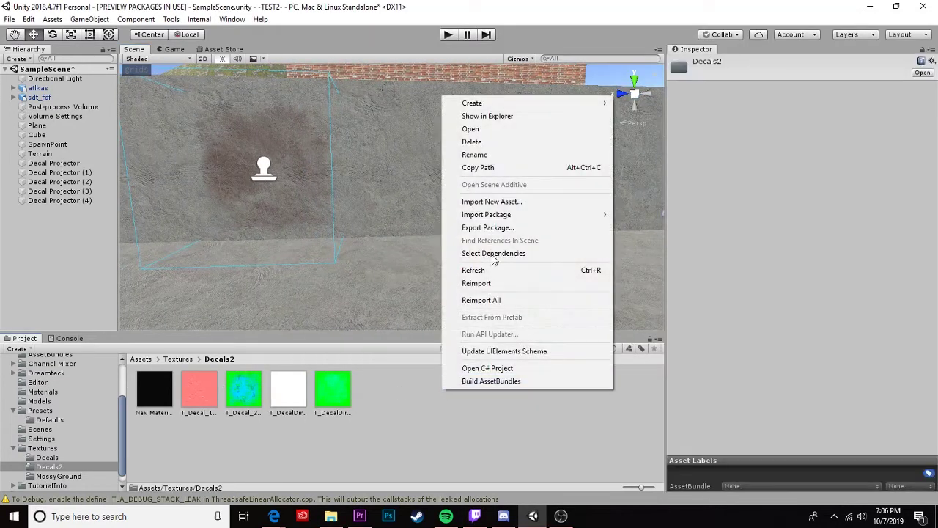
mouse_move(469, 102)
left_click(642, 219)
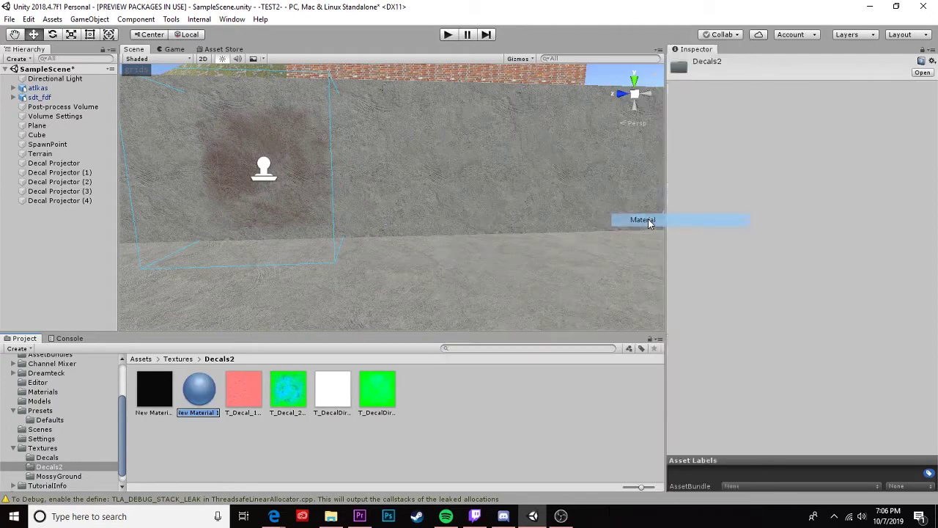
left_click(776, 72)
mouse_move(789, 165)
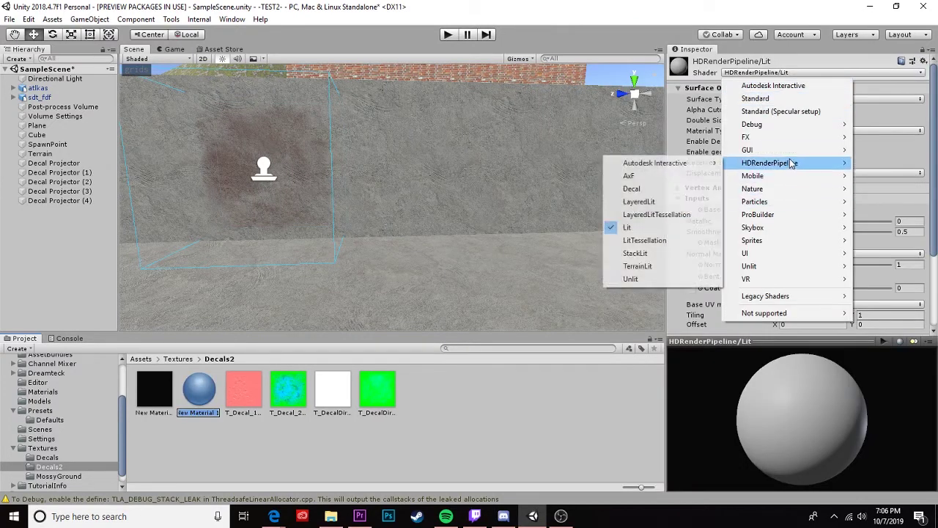
left_click(648, 191)
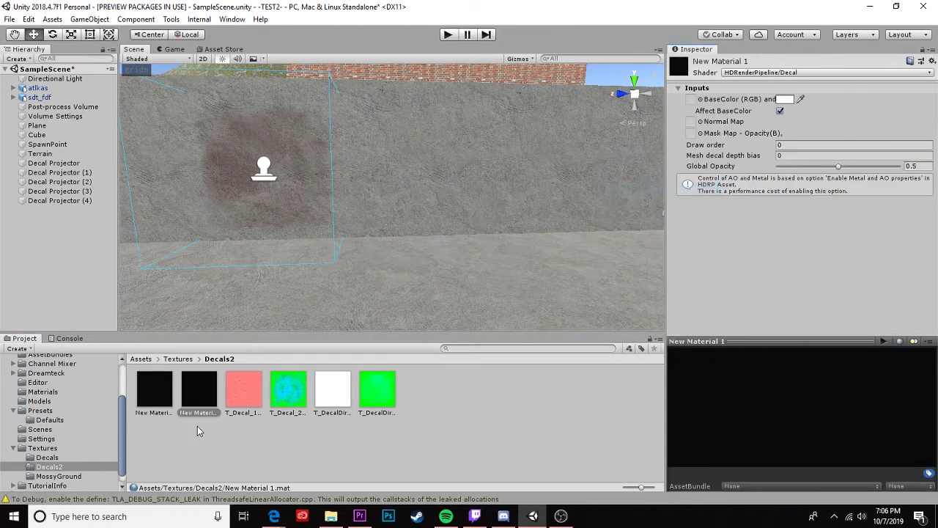
Step: Rename the second material Crack and the first decal material Dirt
right_click(205, 401)
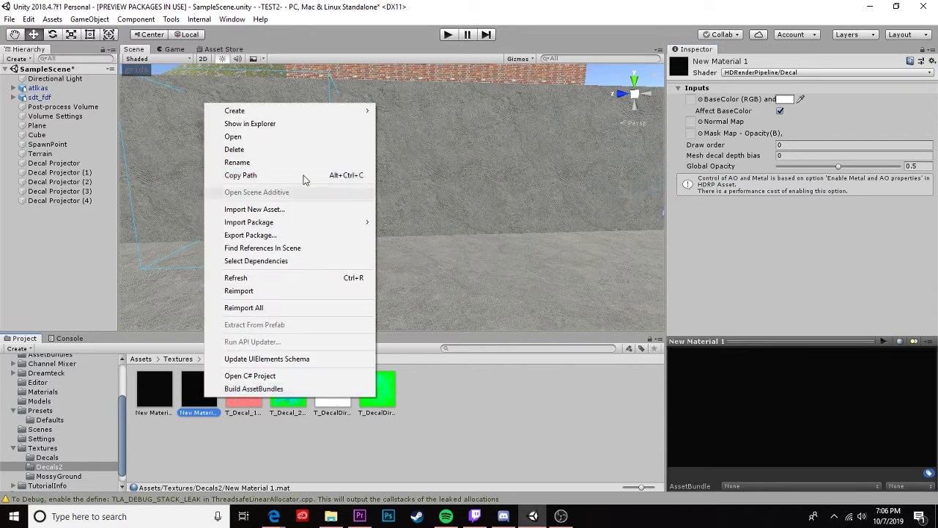
left_click(245, 277)
Step: Move one of the two overlapping projectors along the wall to about Z -1 and assign the Crack material to it
left_click(266, 167)
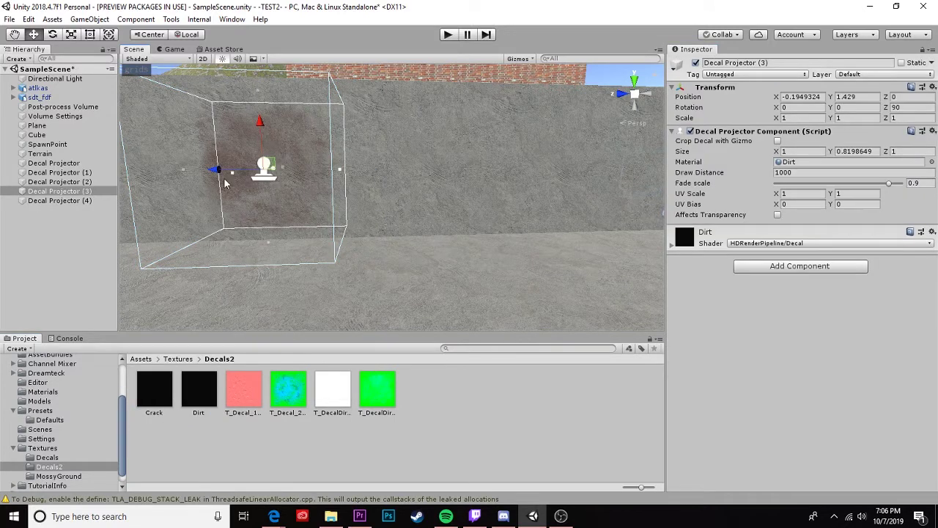
left_click_drag(211, 173, 364, 174)
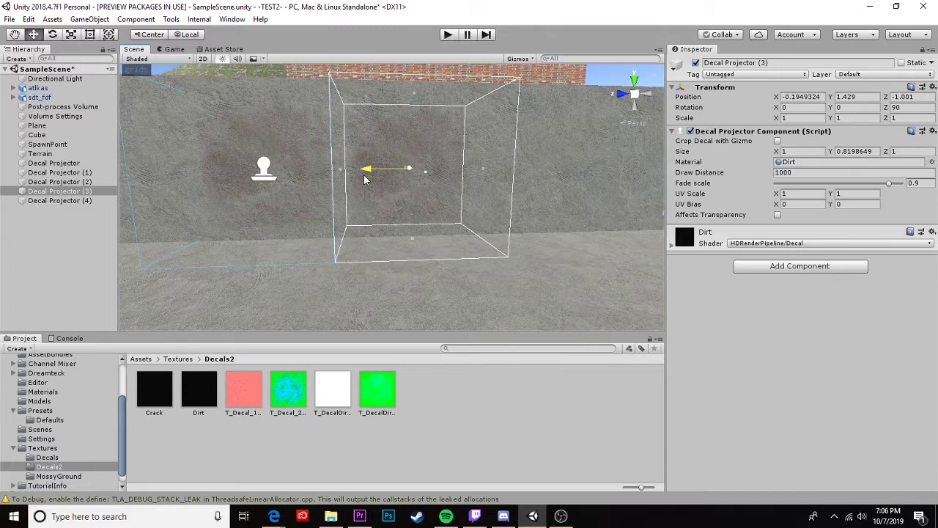
left_click_drag(154, 391, 798, 169)
Step: Assign T_Decal_1_NP as the Crack material's normal map and T_Decal_2_MtAoOpSm as its mask map
double_click(799, 168)
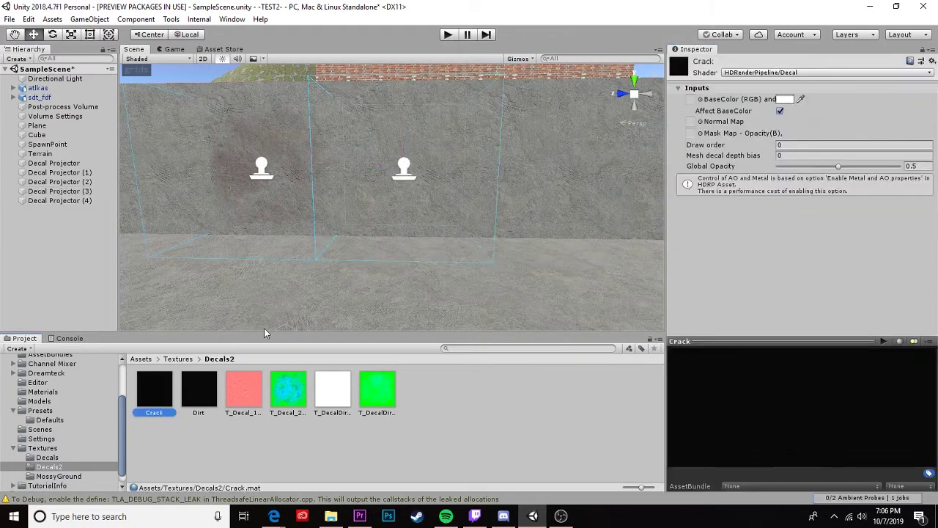
scroll(489, 192, "down", 5)
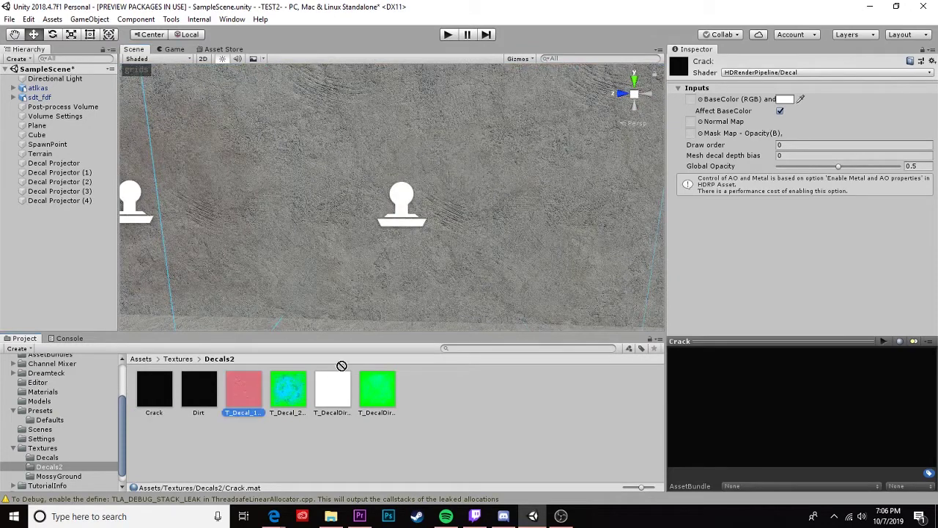
left_click_drag(342, 364, 696, 122)
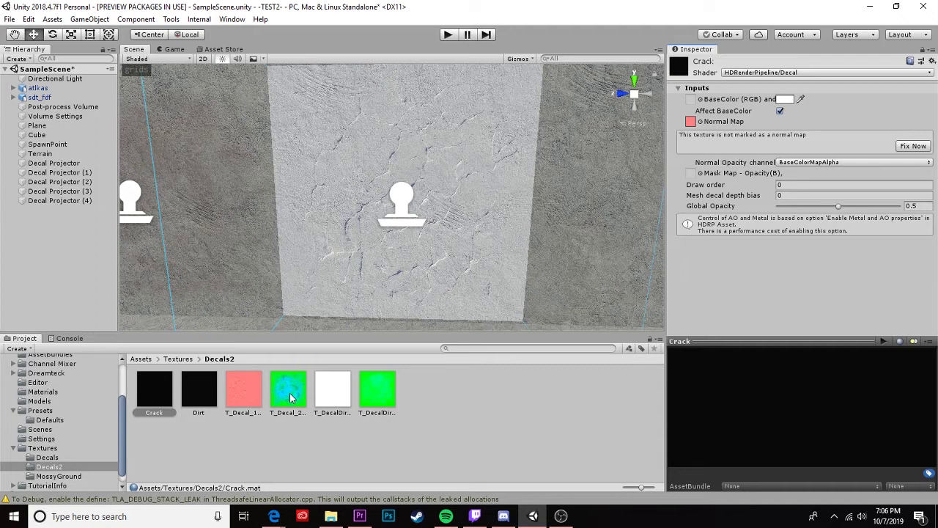
left_click_drag(290, 396, 693, 176)
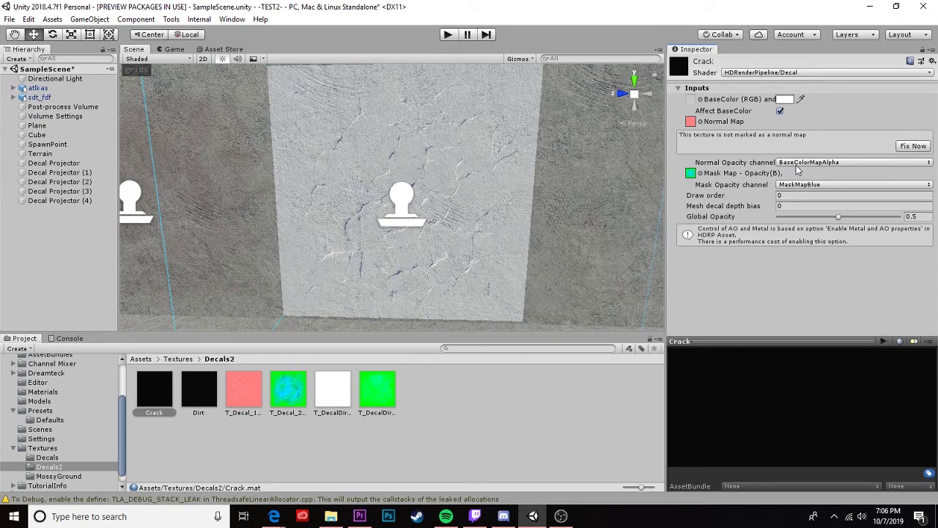
Step: Set Crack's normal opacity channel to MaskMapBlue and mask opacity channel to BaseColorMapAlpha, with Affect BaseColor turned off
left_click(804, 162)
left_click(817, 189)
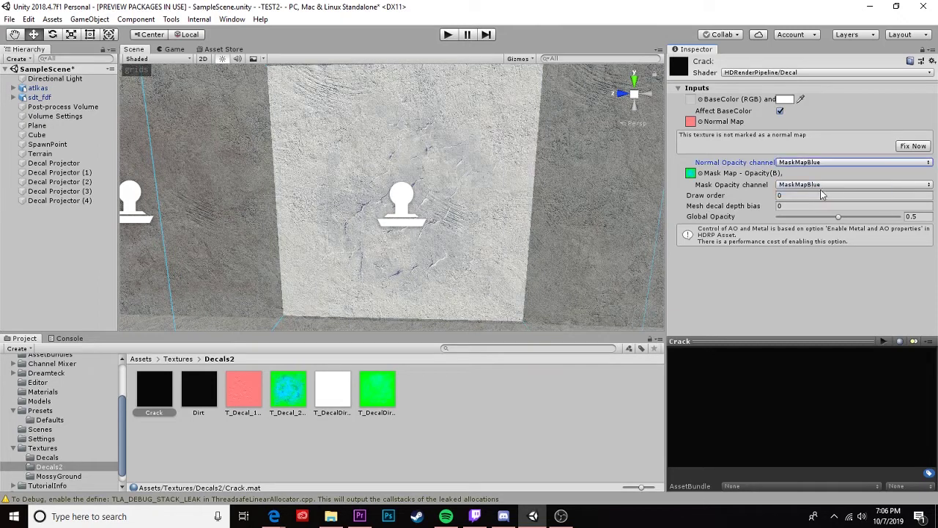
left_click(810, 192)
left_click(806, 195)
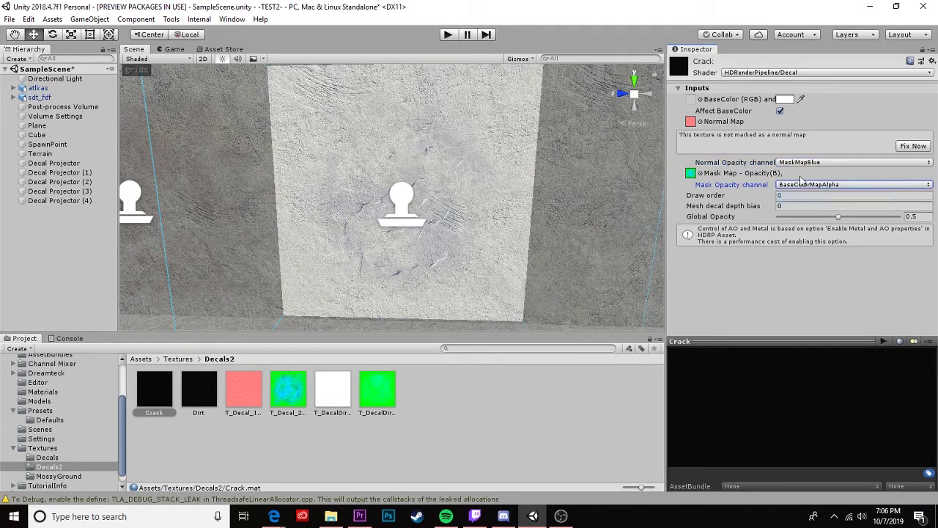
left_click_drag(451, 216, 466, 205, "alt")
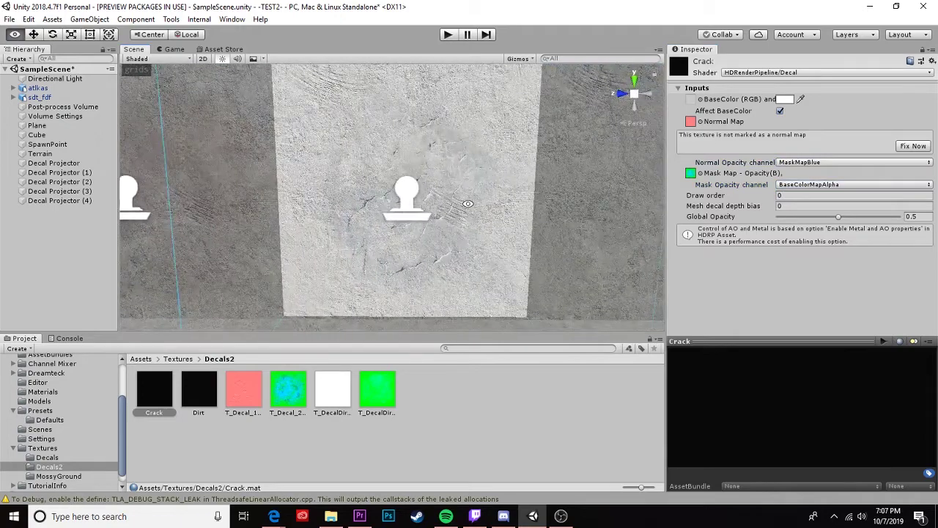
left_click(780, 111)
right_click_drag(513, 210, 512, 207)
Step: Turn off sRGB (Color Texture) in the import settings of T_Decal_2_MtAoOpSm and apply the change
left_click(288, 388)
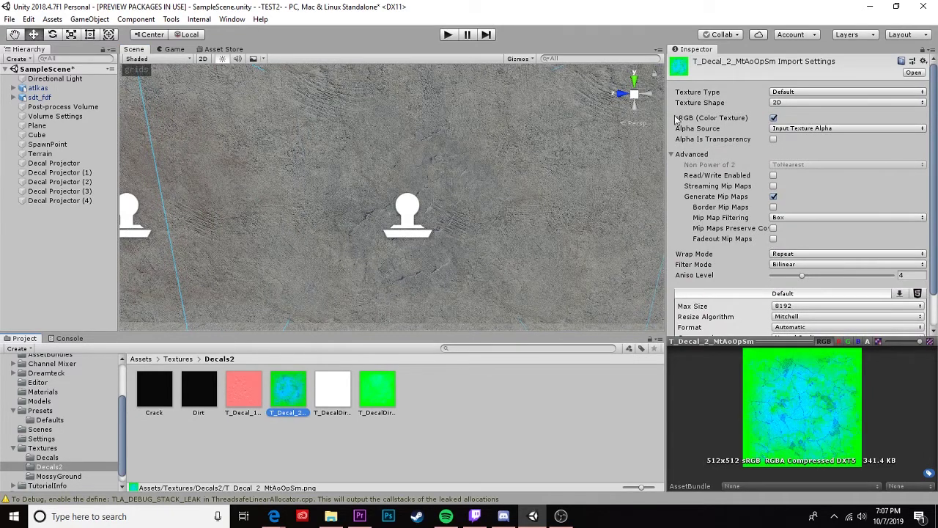
left_click(774, 118)
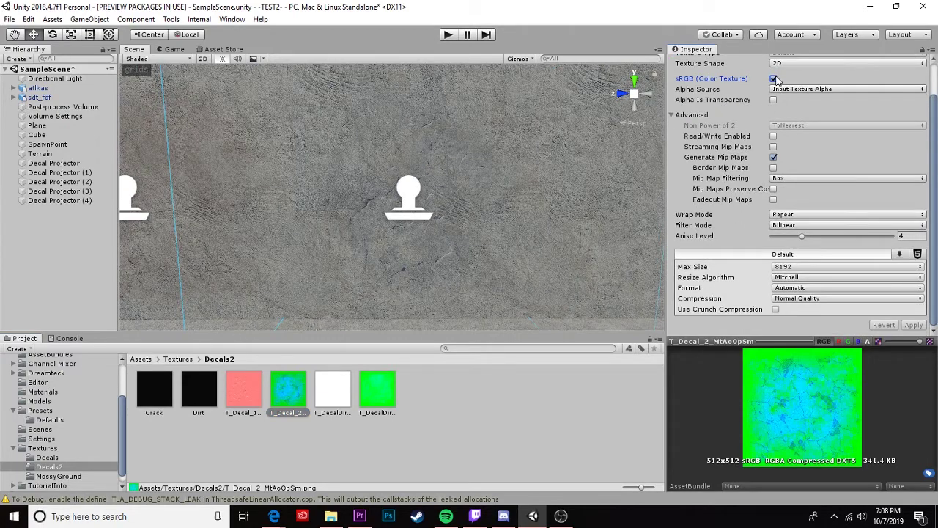
left_click(773, 79)
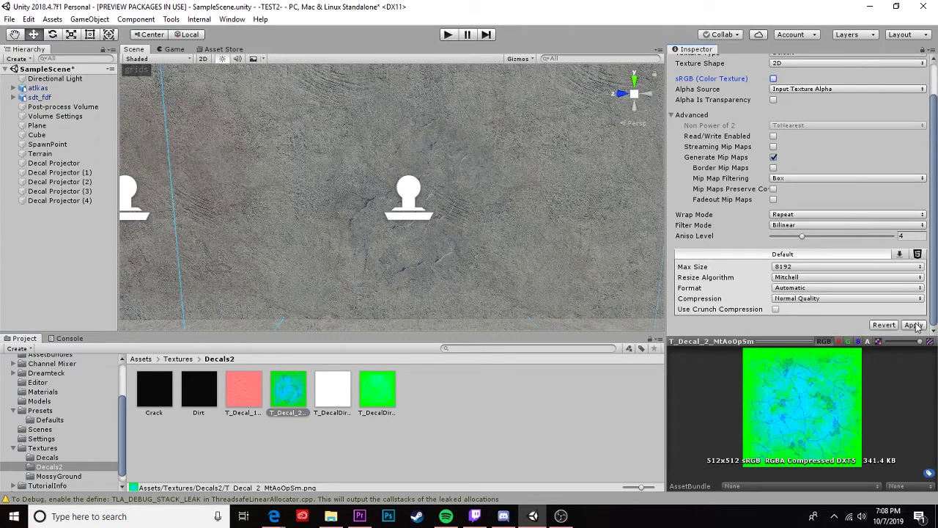
left_click(913, 325)
left_click_drag(478, 207, 506, 162, "alt")
scroll(333, 187, "up", 3)
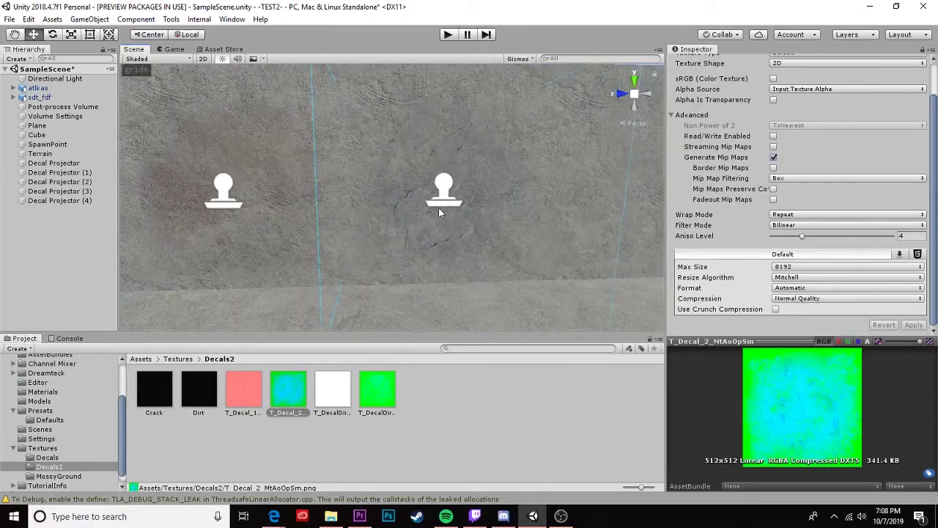
Step: Set the Crack material's global opacity to 1 on its projector and ignore the normal map settings prompt
double_click(439, 212)
left_click_drag(841, 389, 898, 388)
left_click_drag(441, 217, 484, 217, "alt")
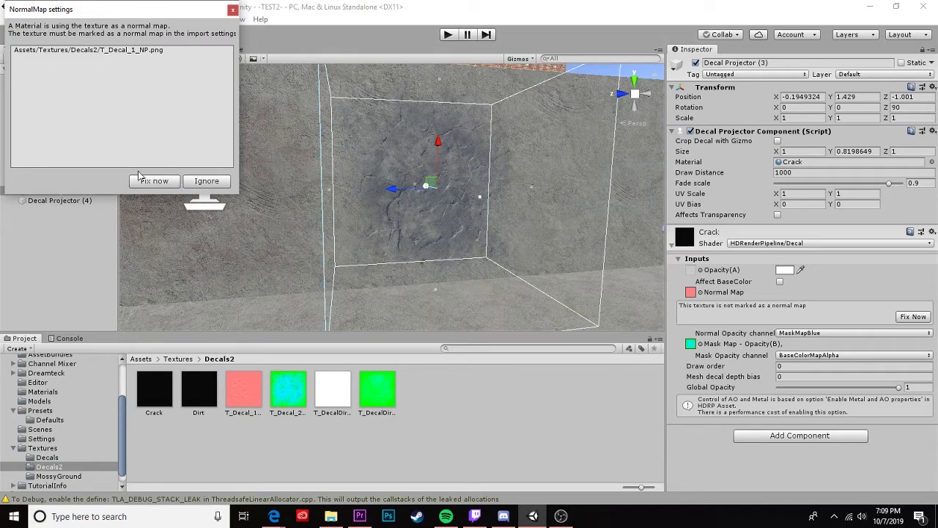
left_click(207, 181)
Step: Duplicate the Crack decal projector and move the copy along the wall to about Z -2.08
key("ctrl+d")
scroll(421, 214, "down", 2)
left_click_drag(478, 216, 468, 193, "alt")
scroll(425, 211, "up", 3)
scroll(467, 193, "down", 3)
left_click_drag(385, 189, 530, 198)
middle_click_drag(554, 196, 426, 194)
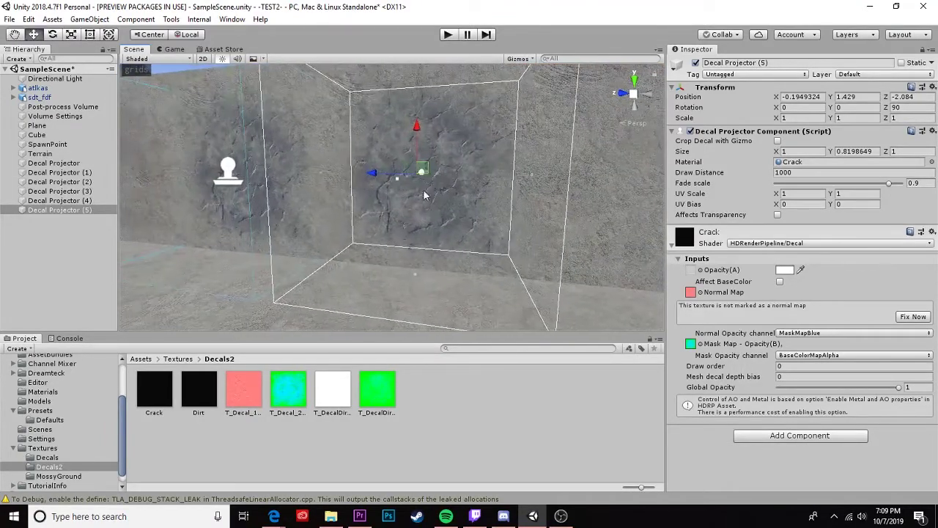
Step: Import BASE3DNoBackground2.png from the General (E:) Resources/Graffiti folder into the project's Decals2 folder
left_click(330, 516)
scroll(357, 264, "down", 1)
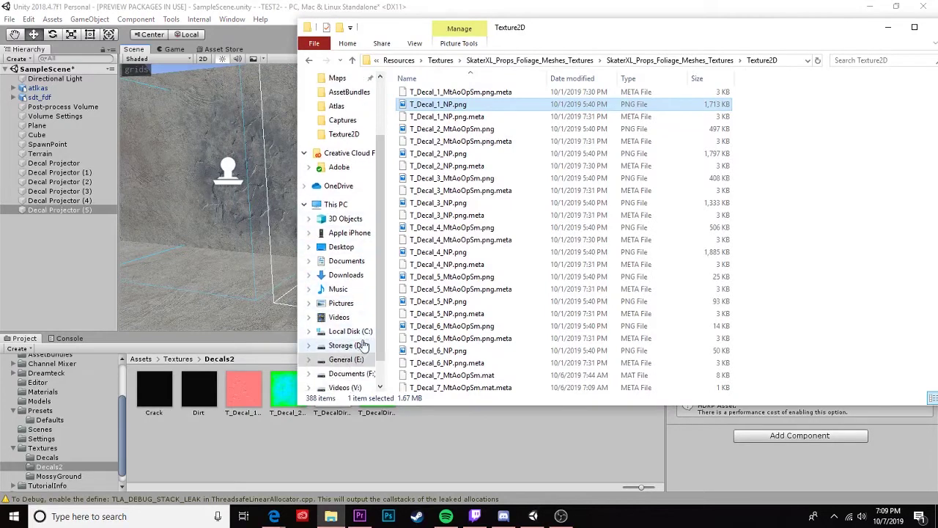
left_click(345, 359)
double_click(440, 182)
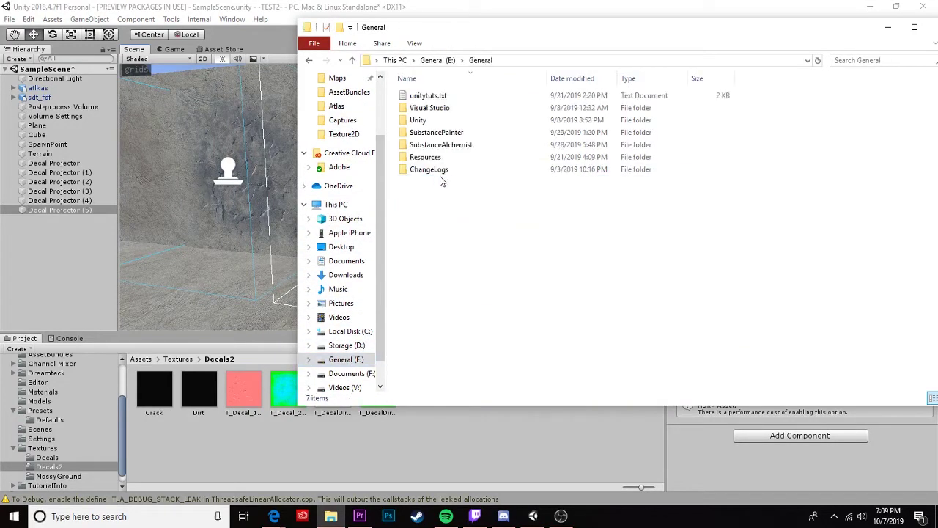
double_click(426, 158)
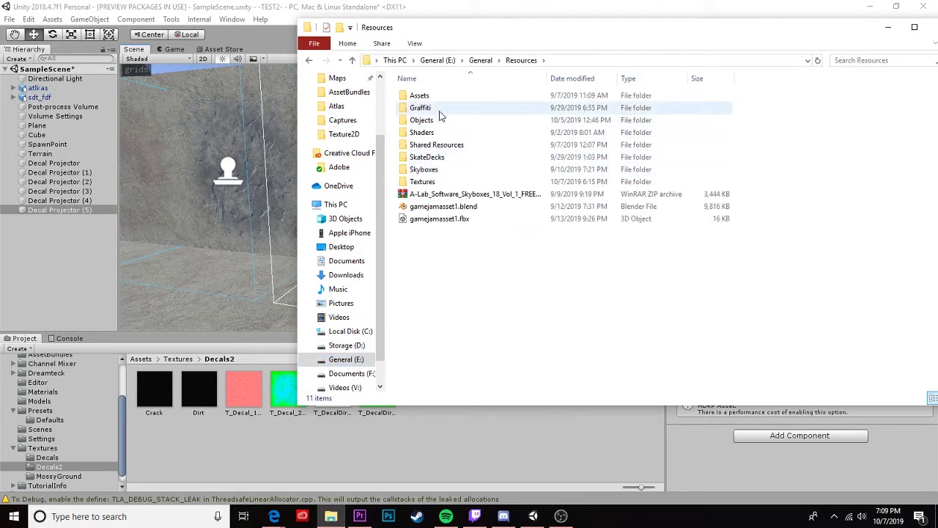
double_click(438, 107)
left_click_drag(537, 34, 694, 22)
left_click_drag(709, 89, 553, 447)
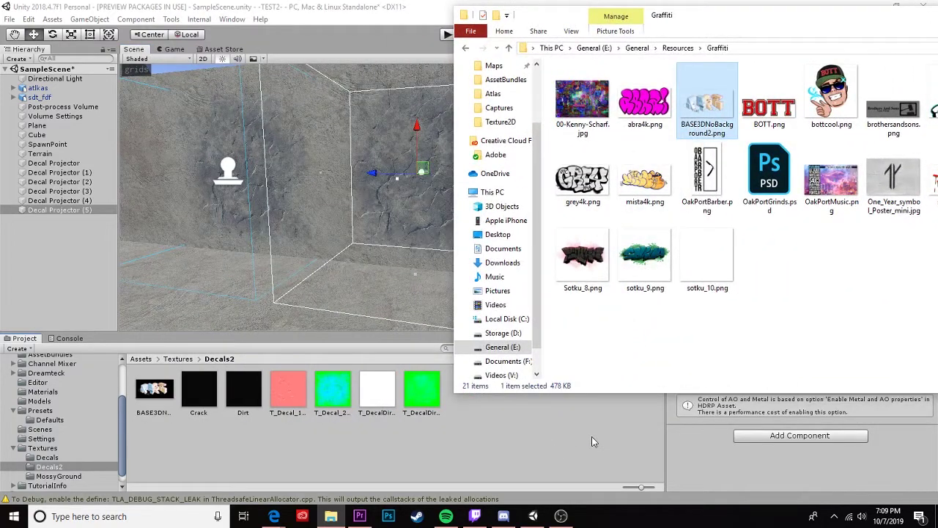
Step: Create a Graffiti material with the HDRenderPipeline/Decal shader and assign the BASE3DNoBackground2 texture as its base color
left_click(487, 418)
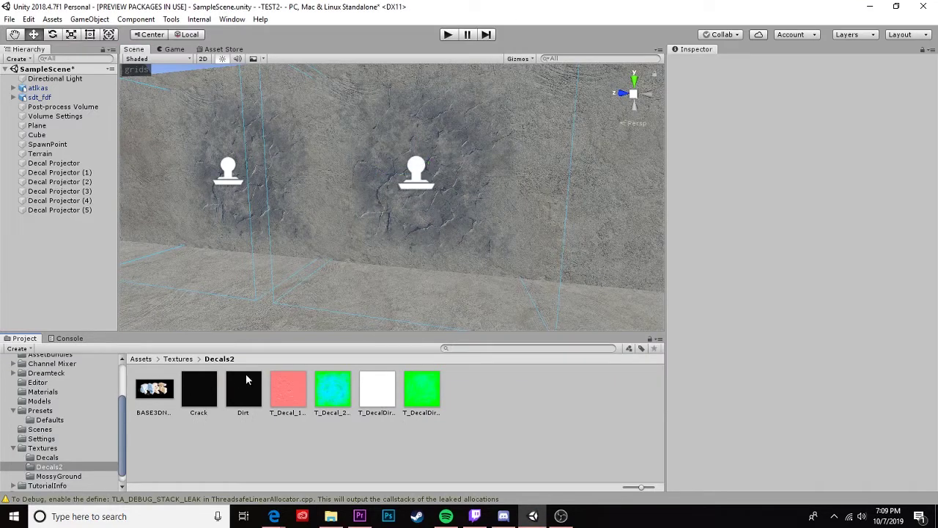
right_click(489, 405)
mouse_move(506, 119)
left_click(696, 219)
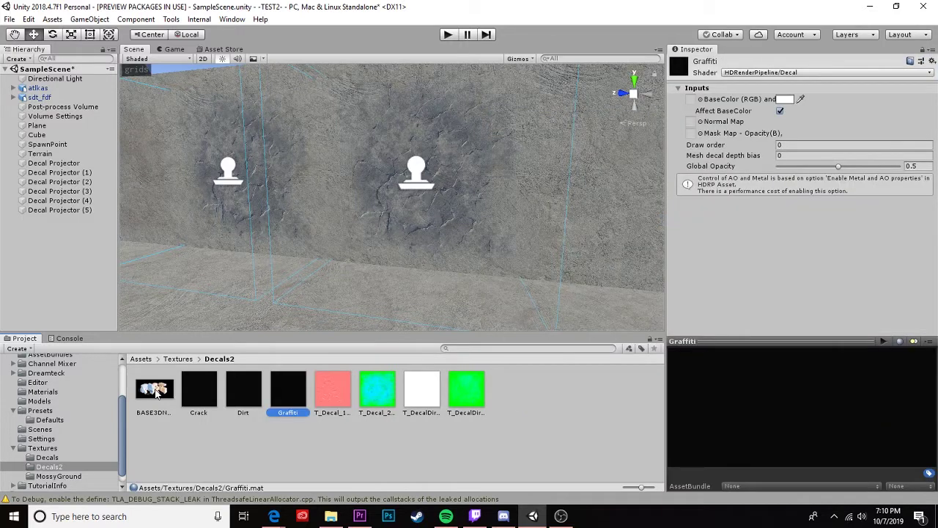
left_click_drag(155, 392, 691, 102)
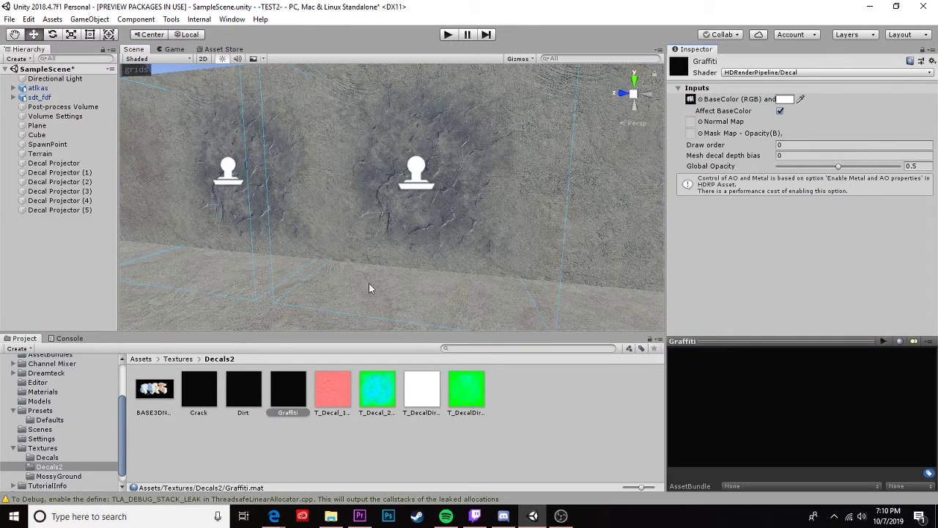
Step: Assign the Graffiti material to the copied decal projector and set its X rotation to -90
left_click(446, 175)
left_click_drag(288, 389, 820, 168)
left_click_drag(431, 214, 496, 189, "alt")
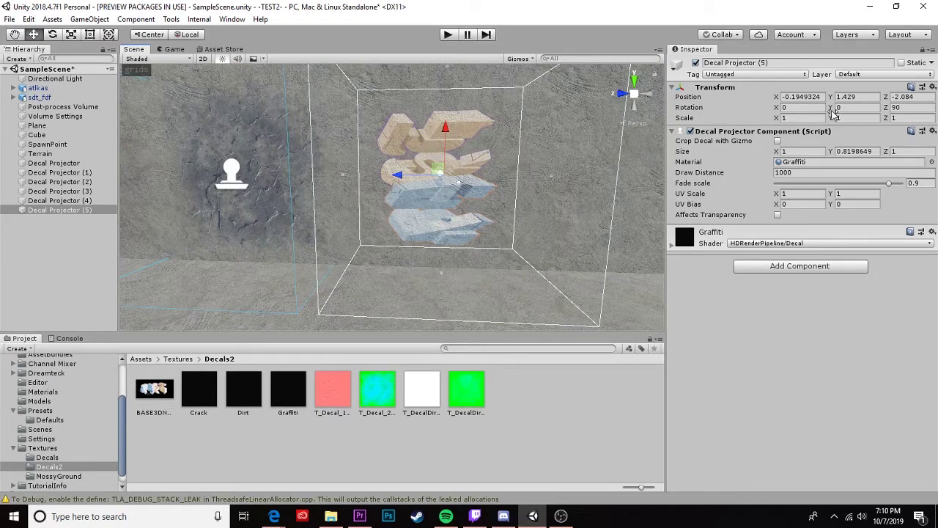
left_click(836, 108)
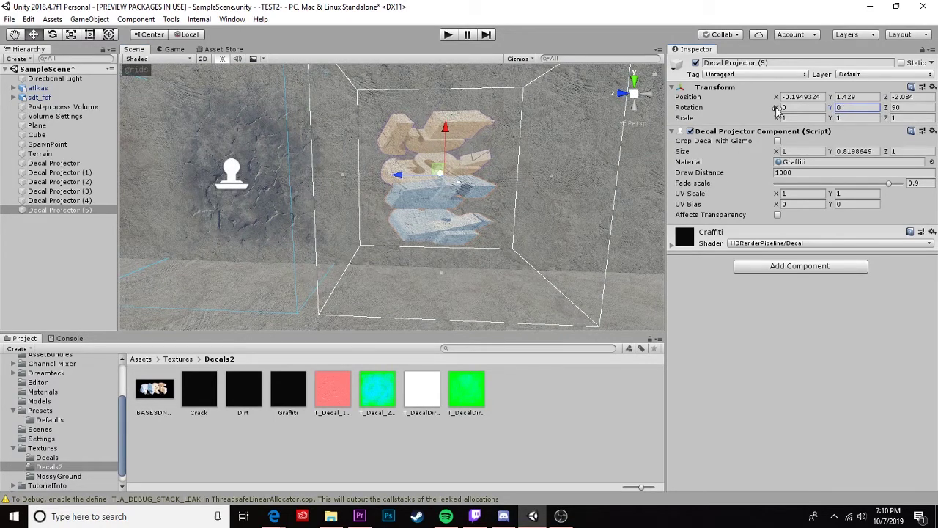
left_click_drag(778, 109, 802, 108)
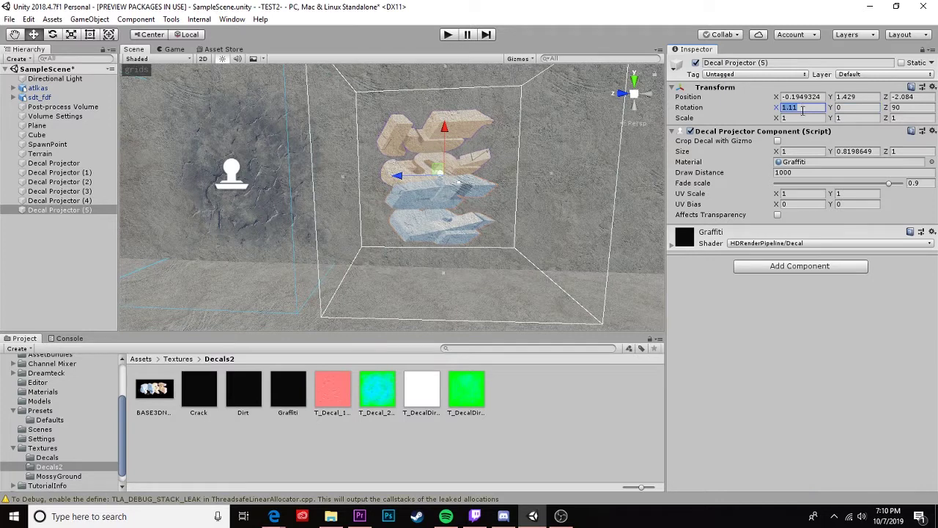
type("-90")
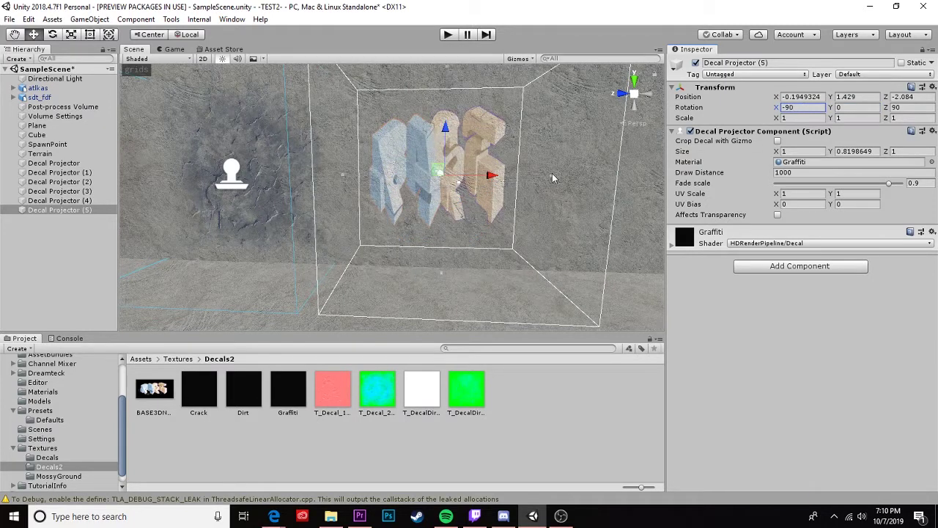
Step: Widen the graffiti projector to about 1.62 and lower it to about Y 1.0 so it covers both wall and ground
left_click_drag(551, 181, 659, 189)
middle_click_drag(619, 173, 501, 180)
left_click_drag(609, 230, 540, 199, "alt")
left_click_drag(497, 118, 457, 289)
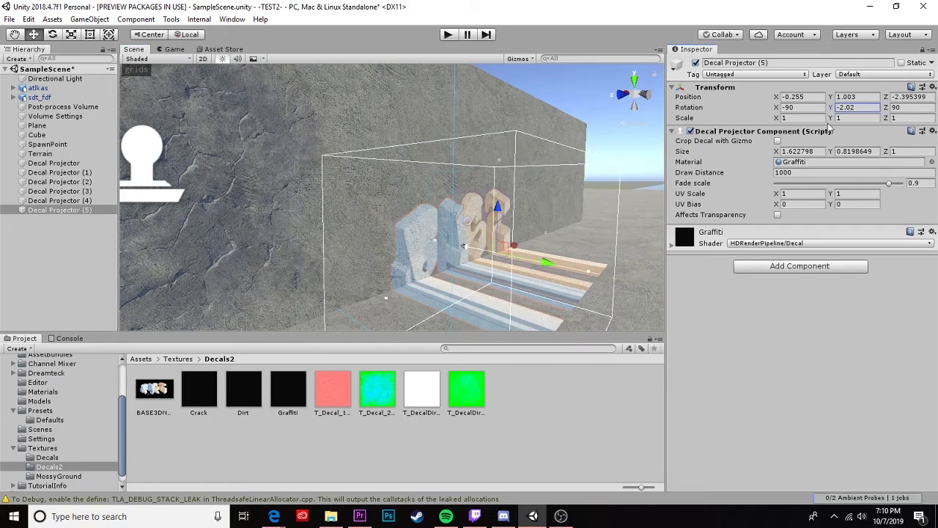
Step: Tilt the graffiti projector toward the corner of wall and ground, to a rotation of about X -121, Y -90, Z 180
left_click_drag(886, 108, 780, 108)
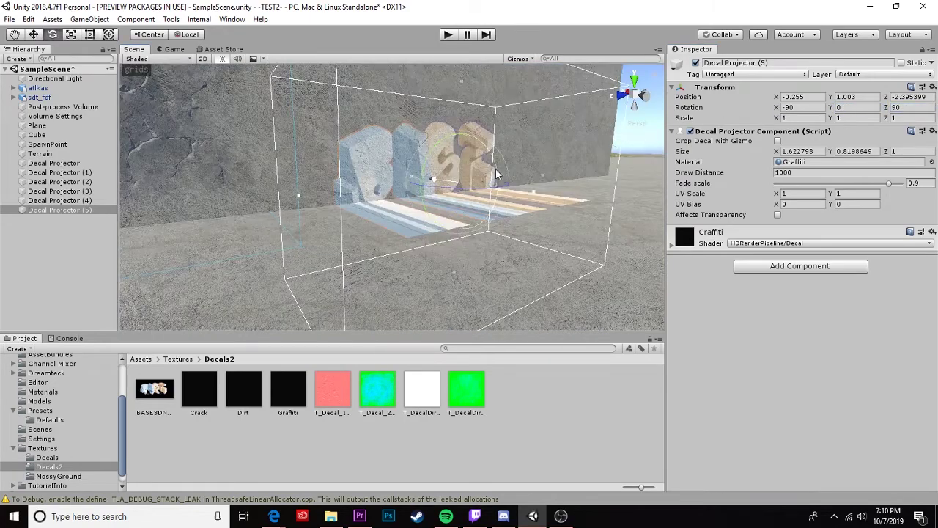
left_click_drag(496, 174, 472, 84)
middle_click_drag(516, 150, 400, 220)
left_click_drag(400, 219, 278, 289, "alt")
middle_click_drag(342, 244, 511, 176)
mouse_move(448, 200)
left_mouse_down()
mouse_move(438, 219)
mouse_move(432, 198)
left_mouse_up()
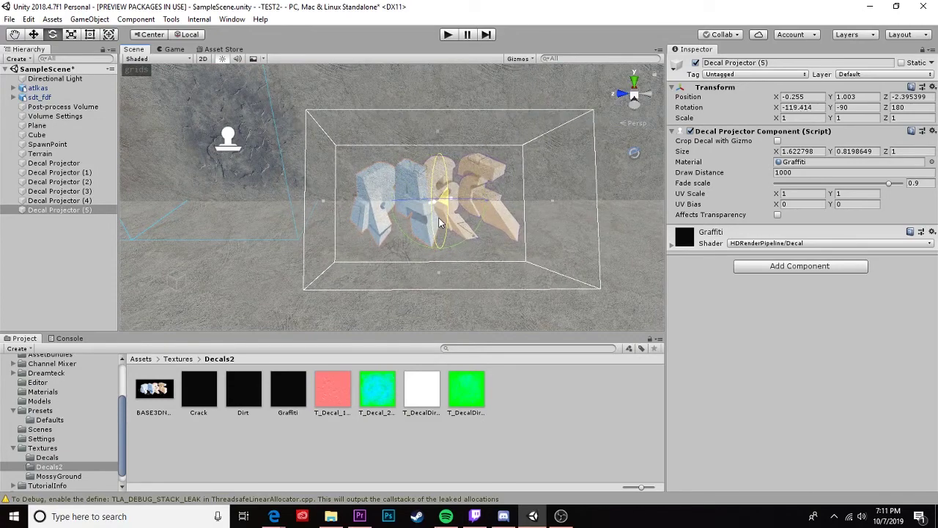
Step: Move the tilted graffiti projector along its projection axis to about X -0.35, Y 1.06
left_click(34, 34)
left_click_drag(388, 220, 520, 206, "alt")
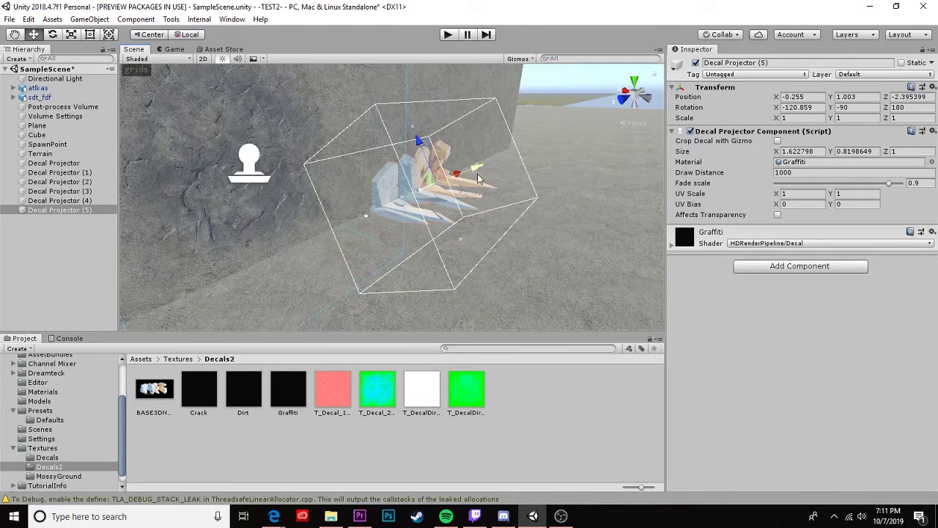
mouse_move(476, 174)
left_mouse_down()
mouse_move(508, 174)
mouse_move(471, 185)
left_mouse_up()
left_click_drag(472, 185, 394, 187, "alt")
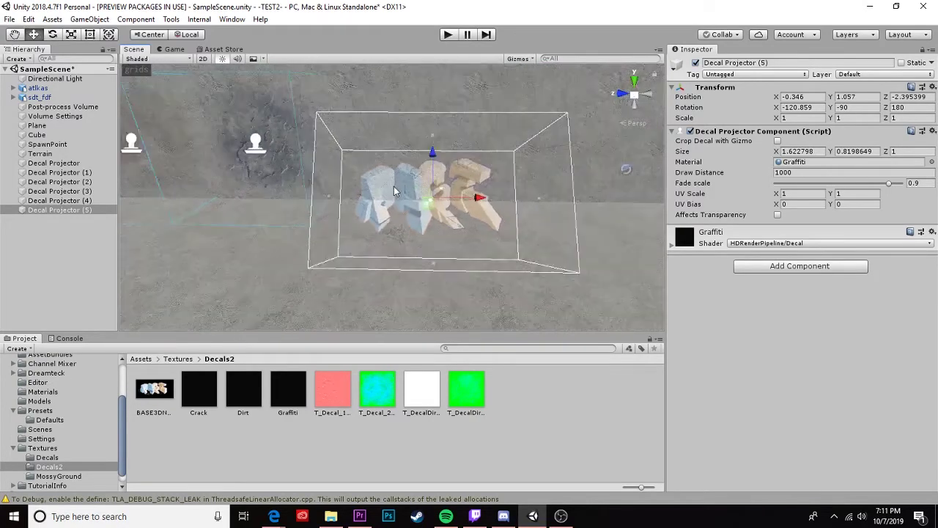
scroll(394, 186, "down", 5)
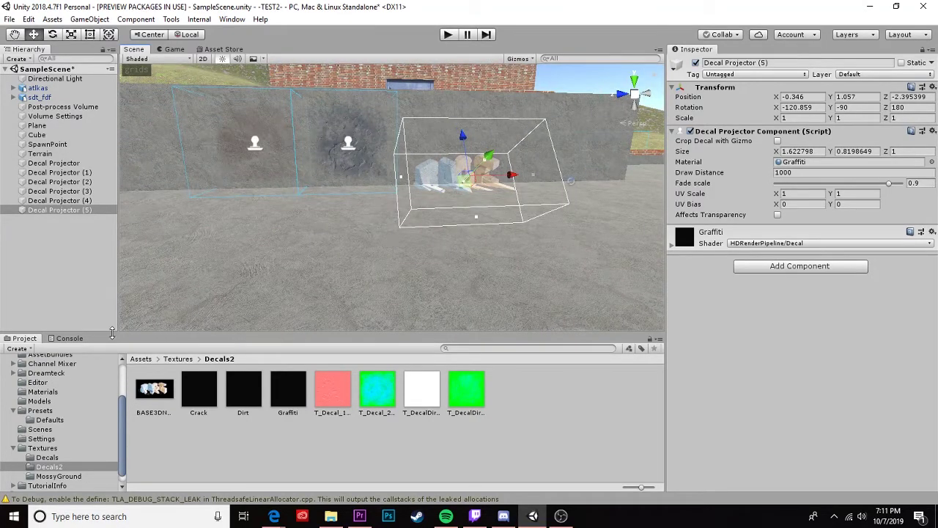
Step: Enable metal and AO properties for decals in the HDRenderPipelineAsset inside the Assets Settings folder
scroll(103, 427, "up", 3)
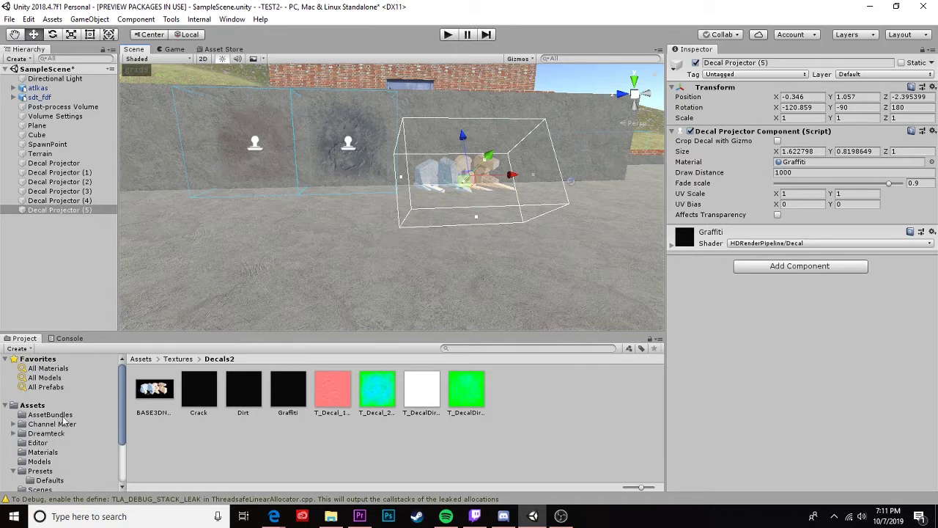
left_click(41, 415)
left_click(86, 404)
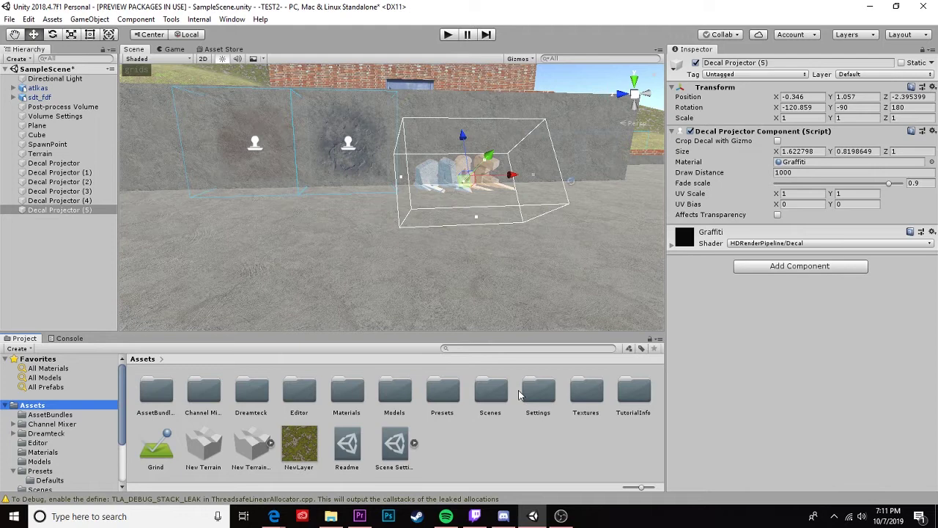
double_click(542, 381)
left_click(148, 398)
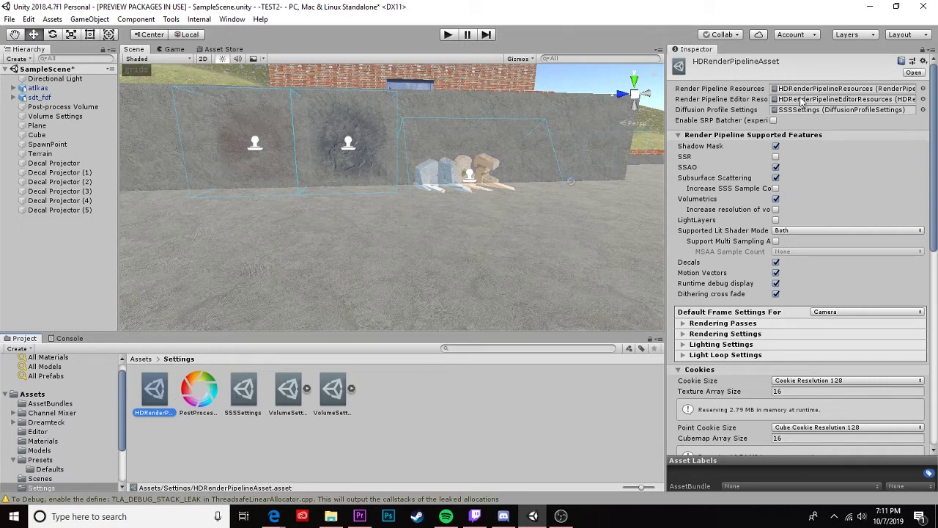
scroll(842, 198, "down", 10)
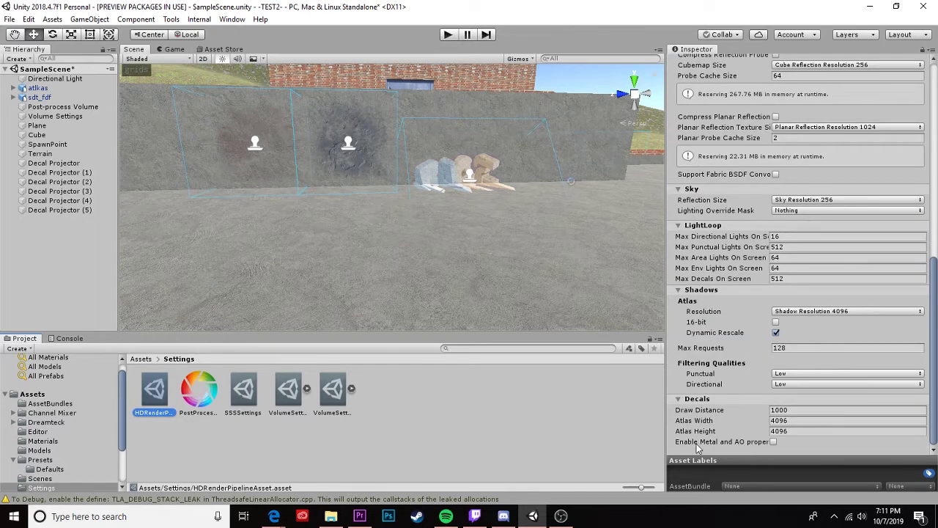
left_click(775, 442)
left_click(773, 442)
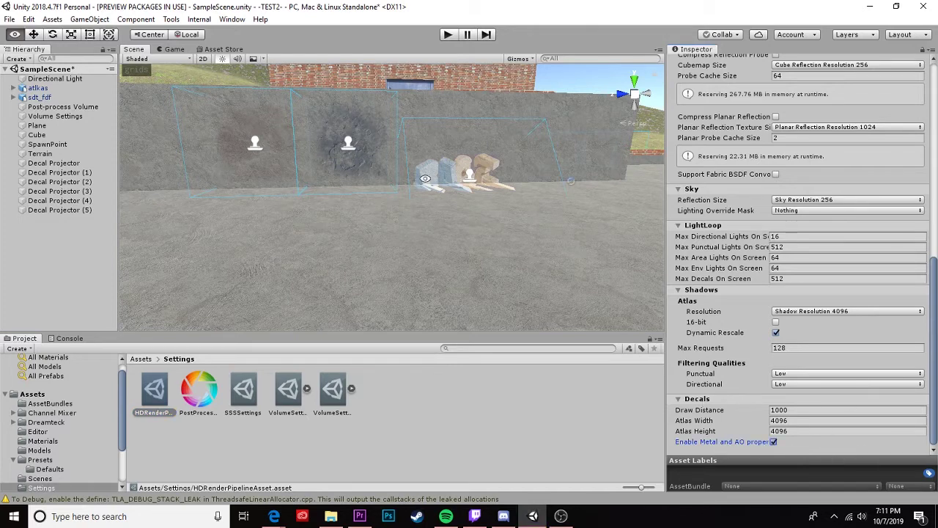
Step: Examine the dirt, crack and graffiti decals on the wall from close up and from a distance
left_click_drag(425, 178, 507, 233, "alt")
scroll(434, 218, "up", 6)
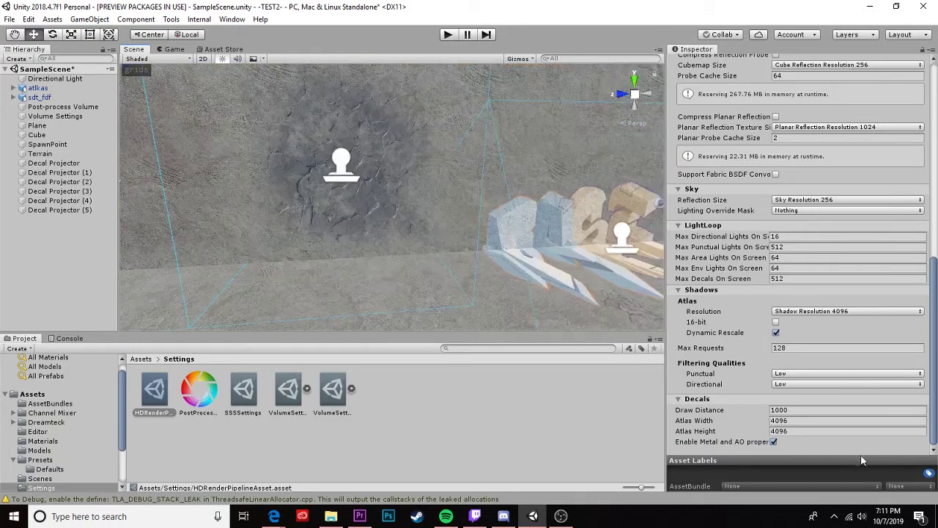
scroll(576, 240, "down", 6)
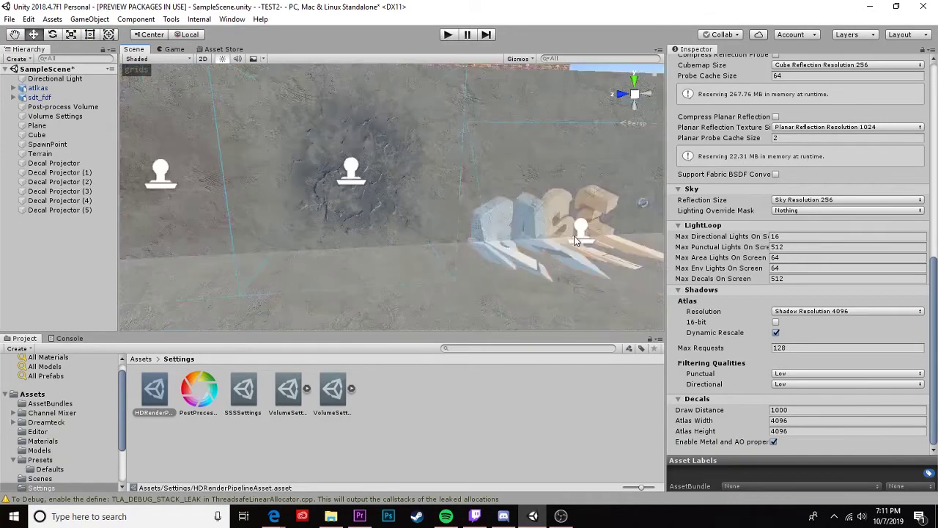
left_click_drag(490, 185, 533, 190, "alt")
scroll(506, 229, "up", 1)
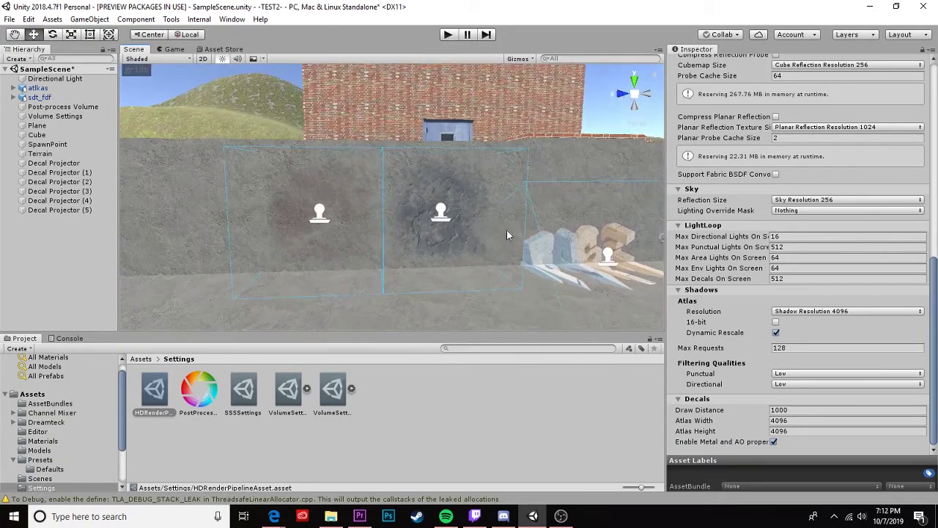
left_click_drag(507, 229, 460, 219, "alt")
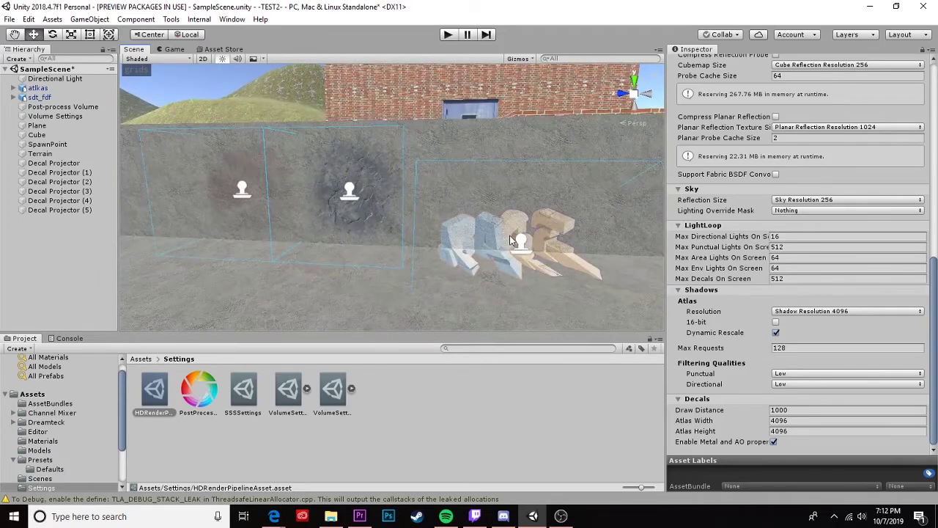